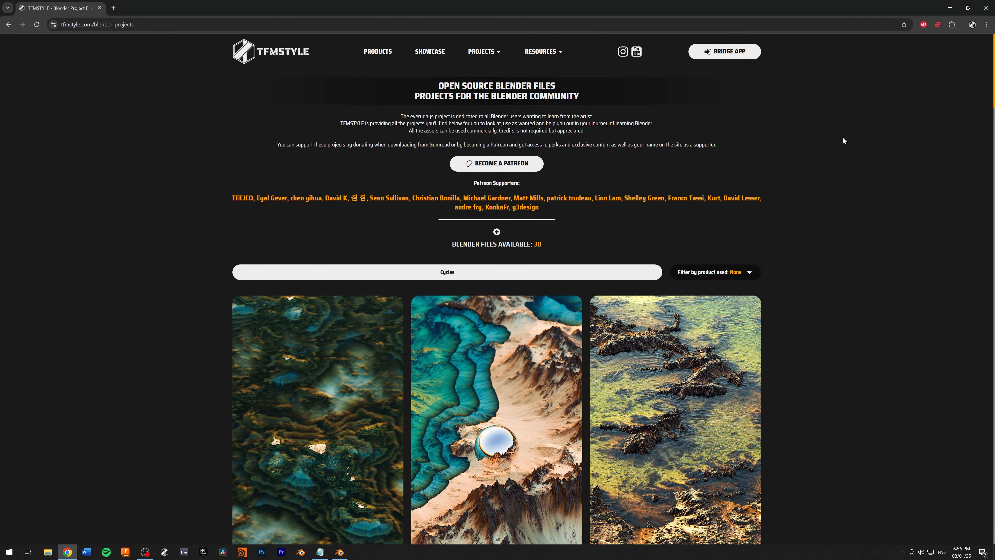
Browse the open source Blender projects page and the Patreon collections, viewing the BTS Blender Series posts
scroll(843, 139, down, 3)
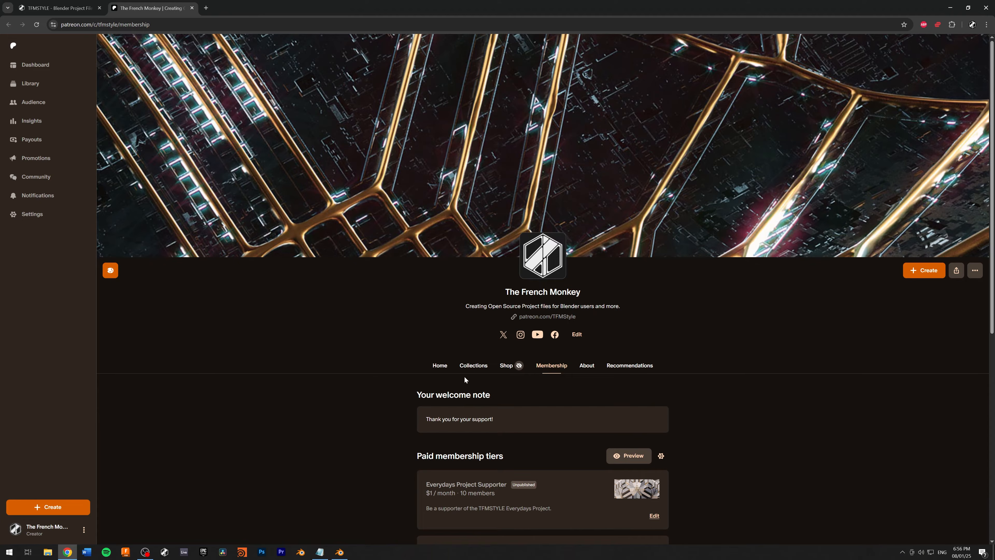
click(473, 366)
scroll(471, 366, down, 1)
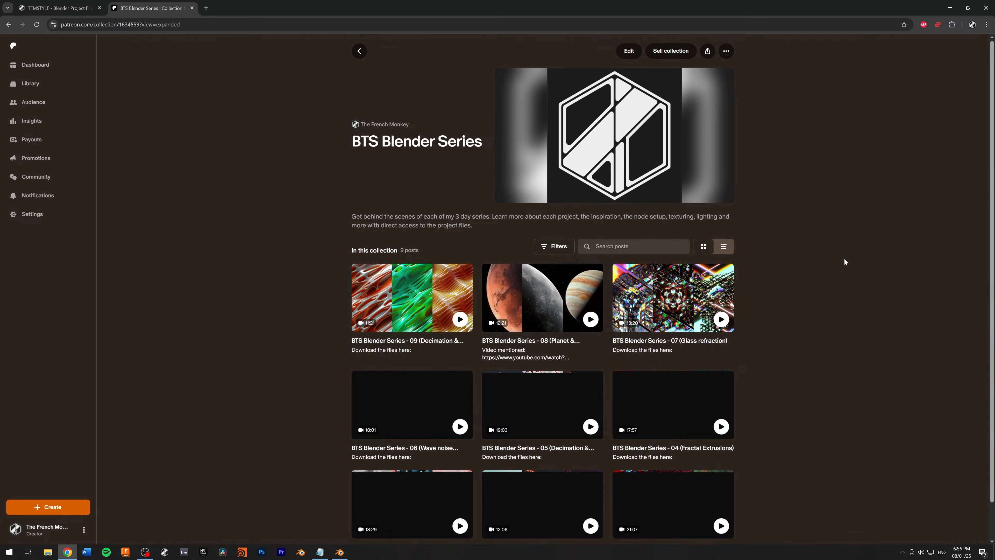
scroll(844, 257, down, 1)
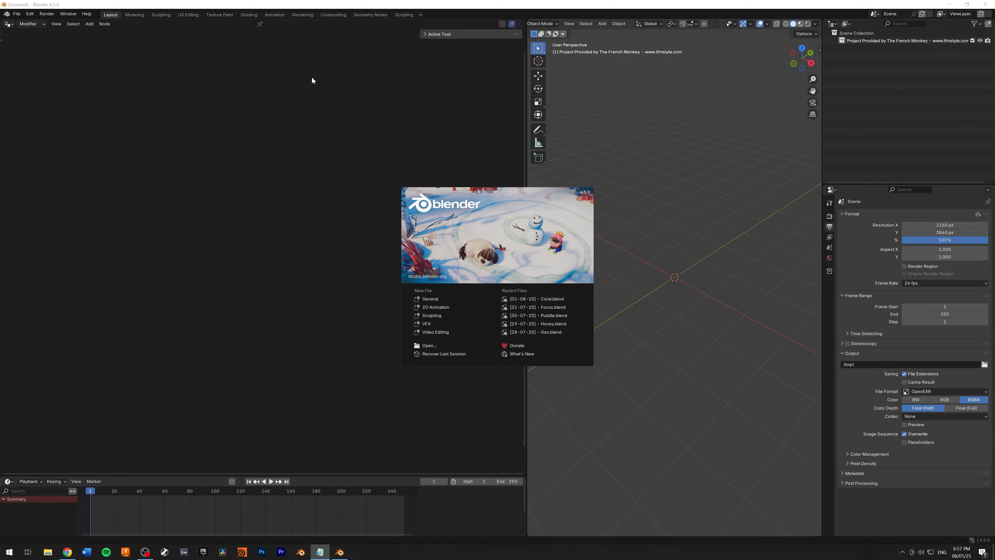
In Blender, dismiss the splash screen, then show the render properties in a widened properties area
click(311, 76)
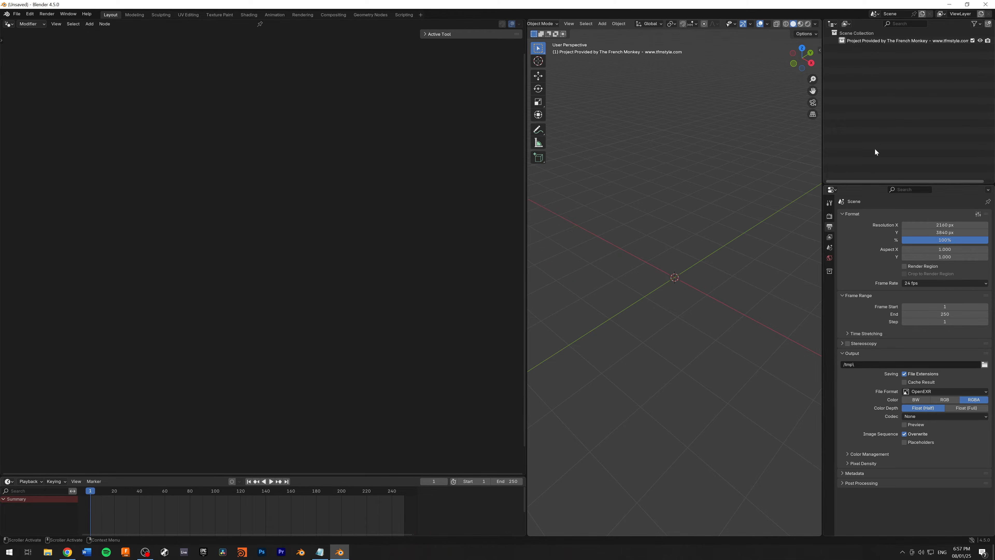
click(830, 216)
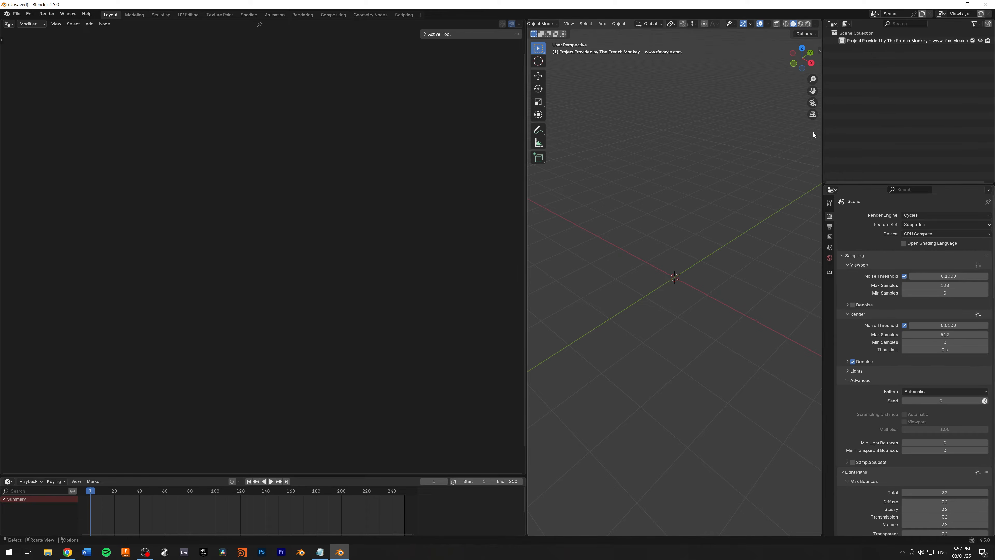
drag(821, 131, 770, 129)
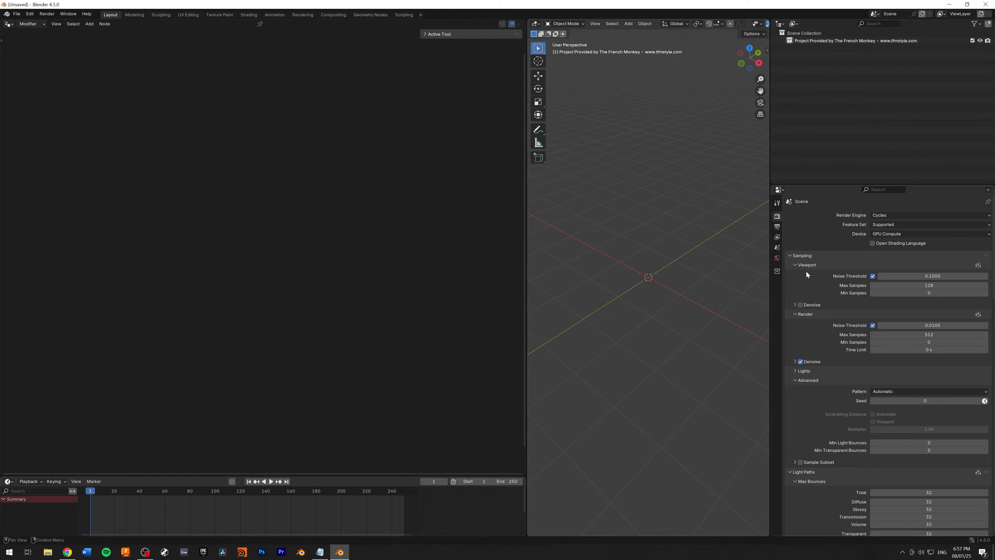
Examine the Cycles render settings, from sampling and the expanded Denoise options through light paths and performance to color management
scroll(802, 261, down, 2)
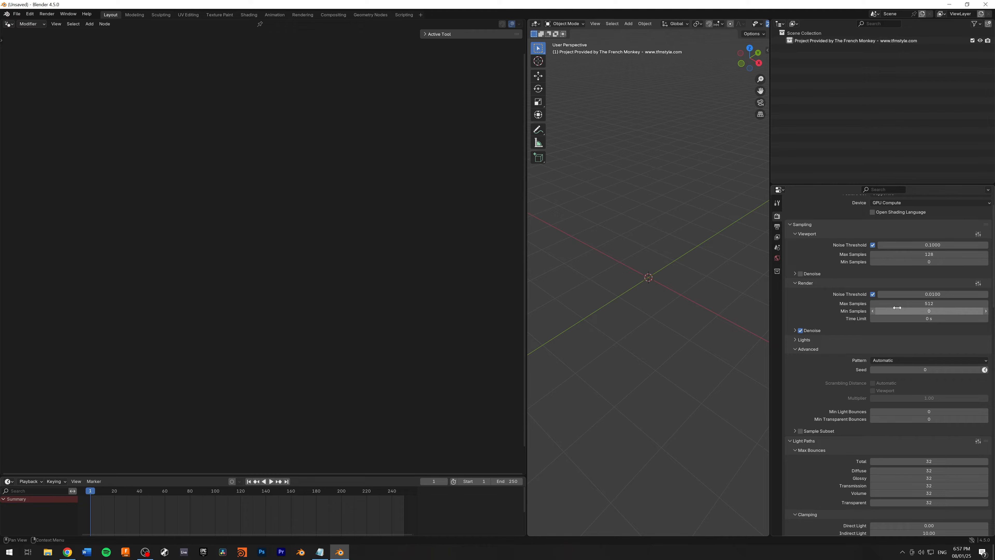
click(795, 330)
scroll(807, 300, down, 8)
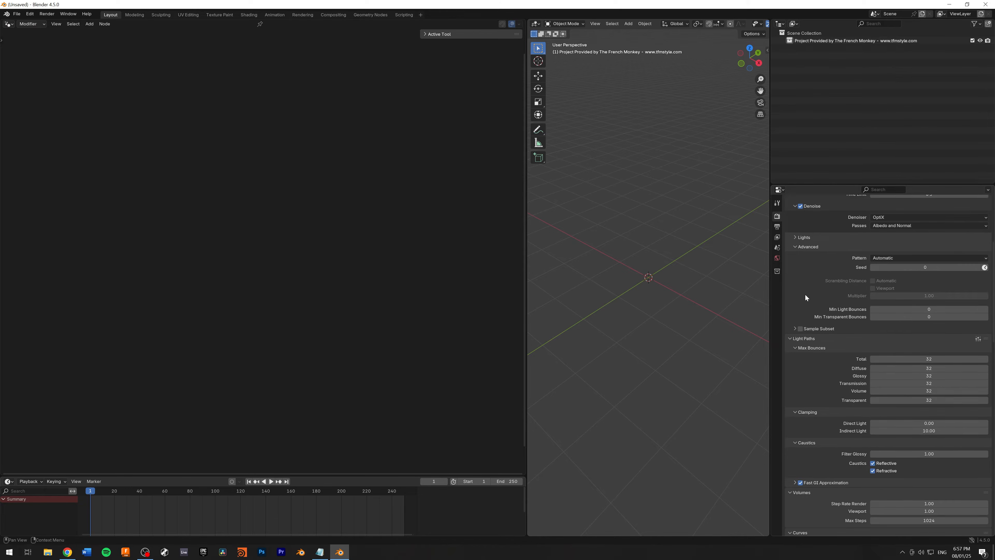
scroll(805, 298, down, 9)
scroll(818, 302, down, 3)
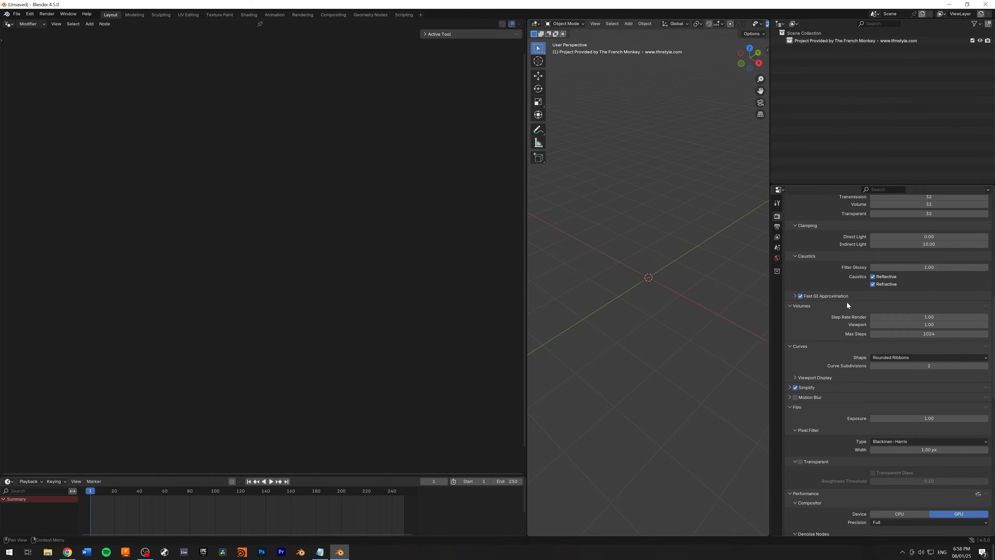
scroll(813, 269, down, 4)
scroll(814, 271, down, 2)
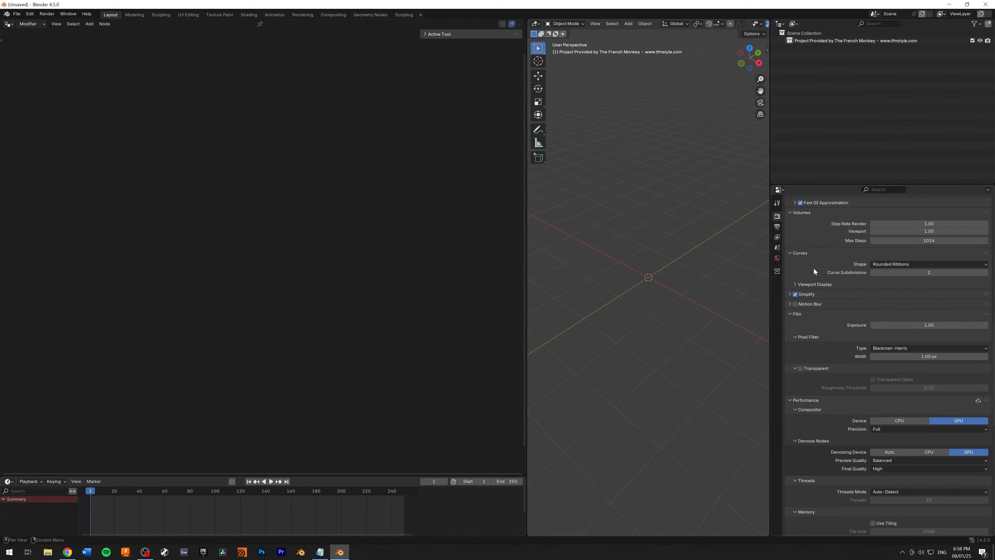
scroll(813, 269, down, 3)
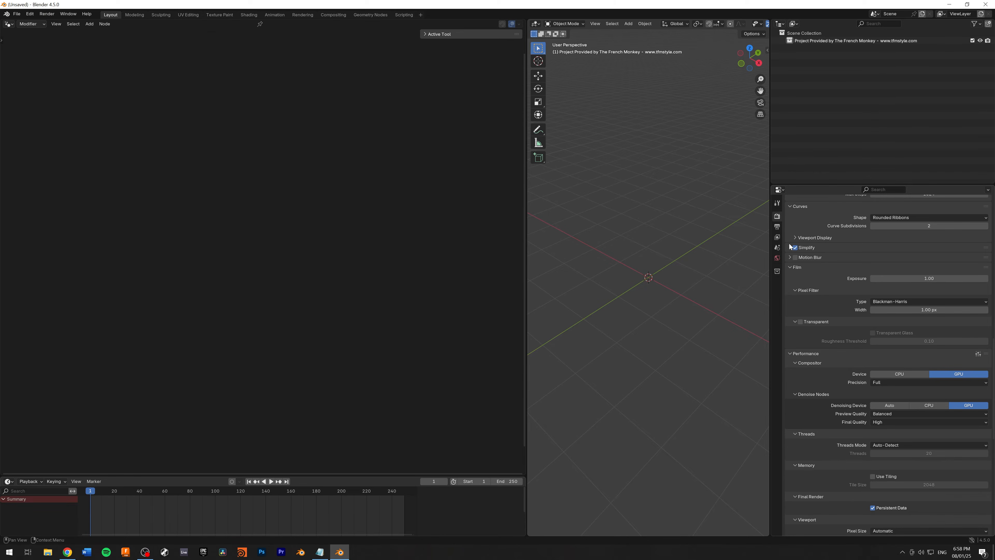
scroll(830, 283, down, 3)
scroll(830, 282, down, 3)
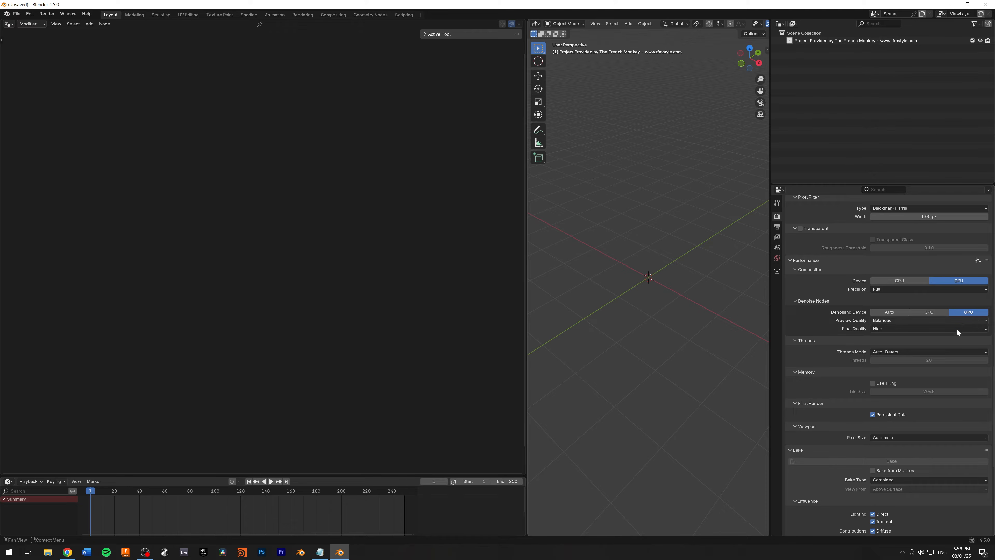
scroll(846, 337, down, 14)
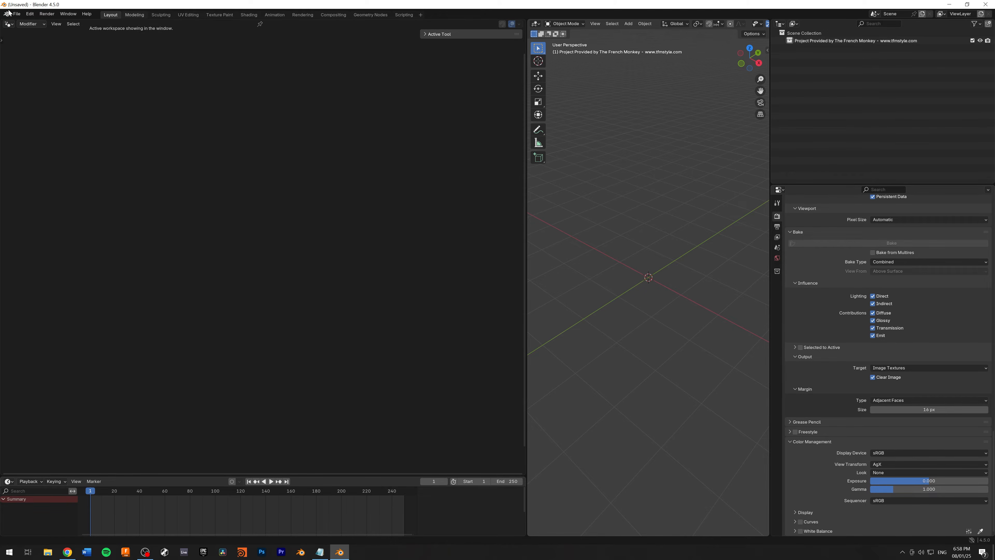
Check the Cycles render device and display graphics settings in the system preferences, then close the preferences
click(17, 15)
mouse_move(29, 14)
click(49, 110)
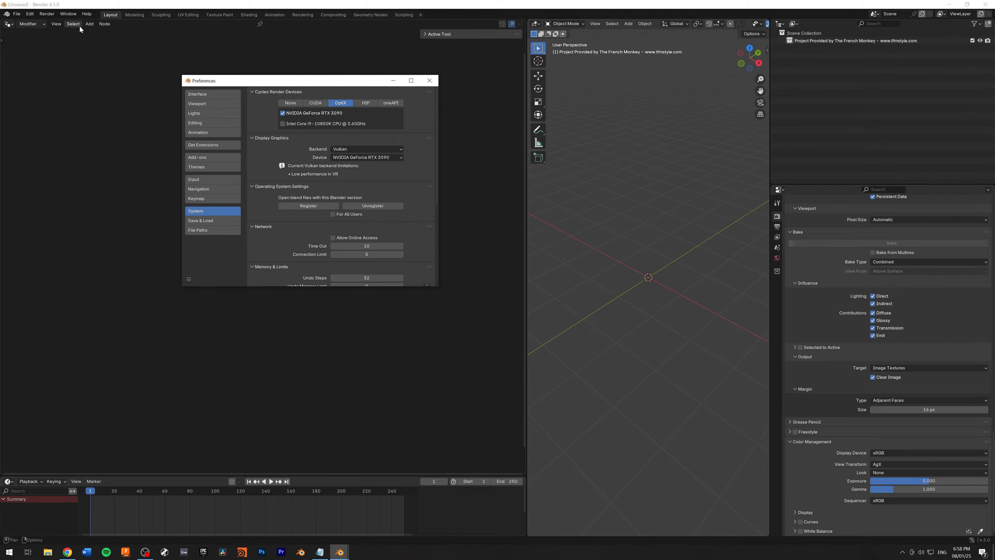
click(430, 80)
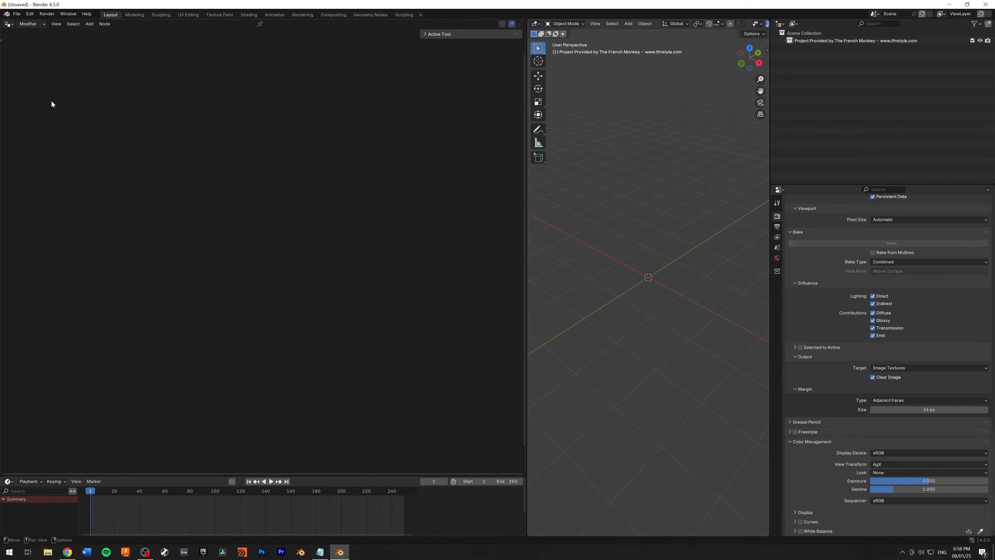
Save the current setup as the default startup file
click(18, 14)
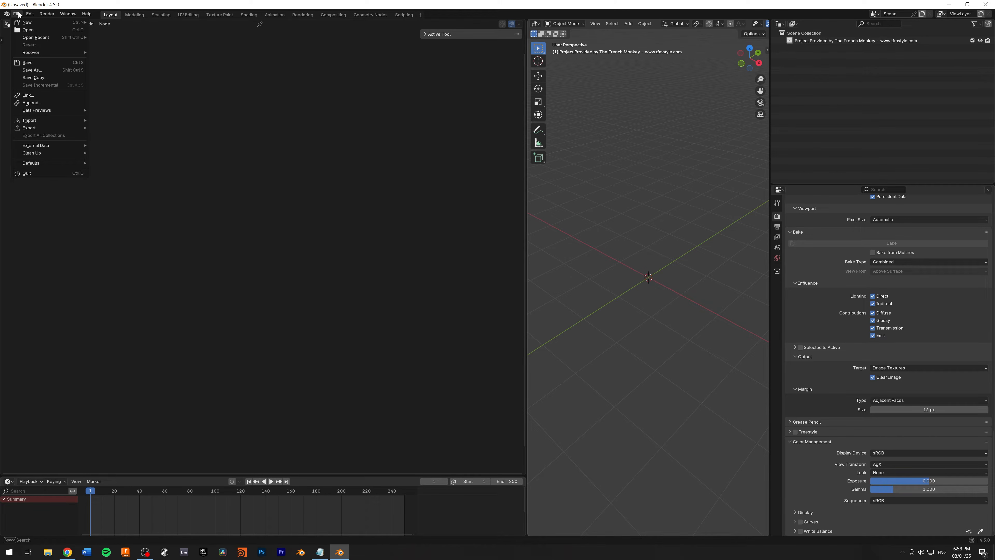
mouse_move(38, 164)
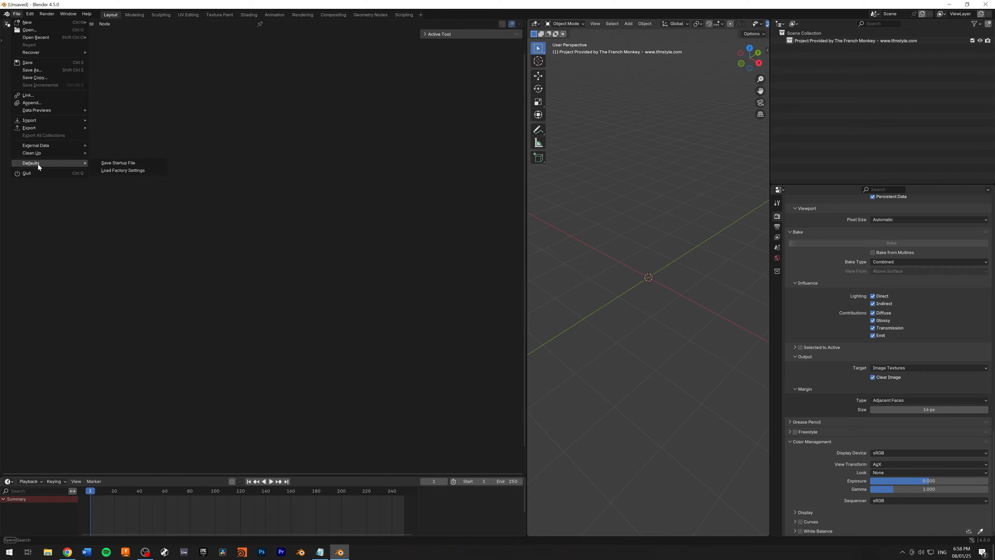
click(138, 163)
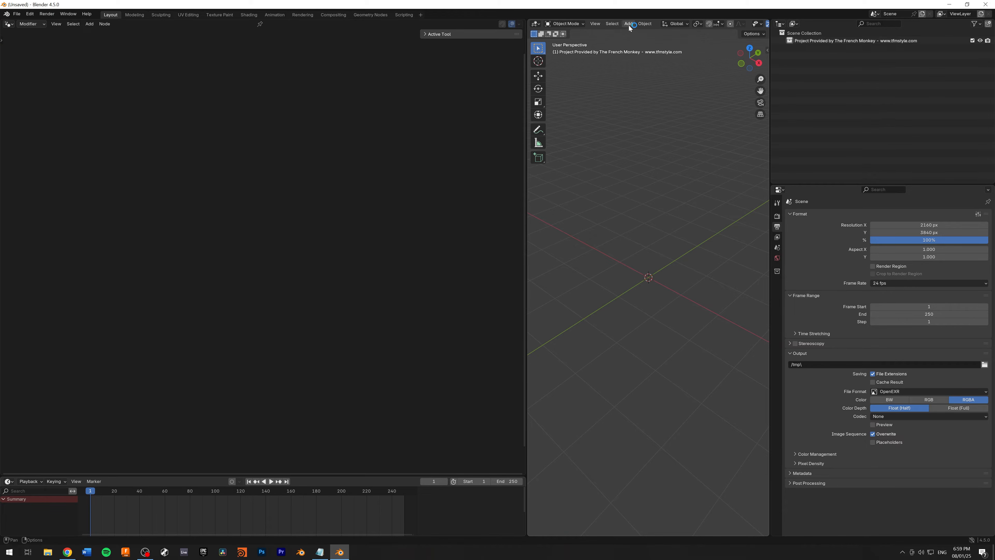
Add a camera to the scene and look through it
click(629, 25)
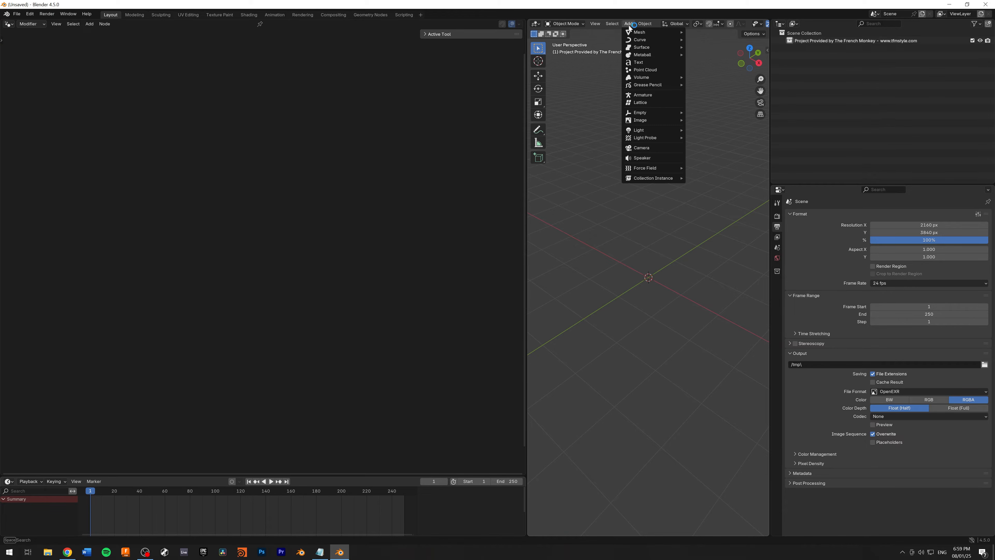
click(657, 153)
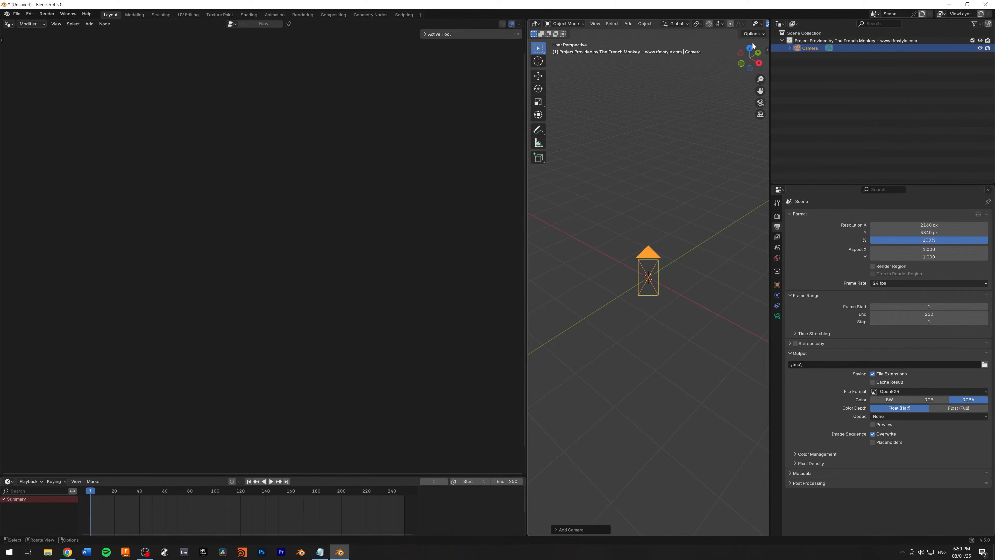
click(760, 103)
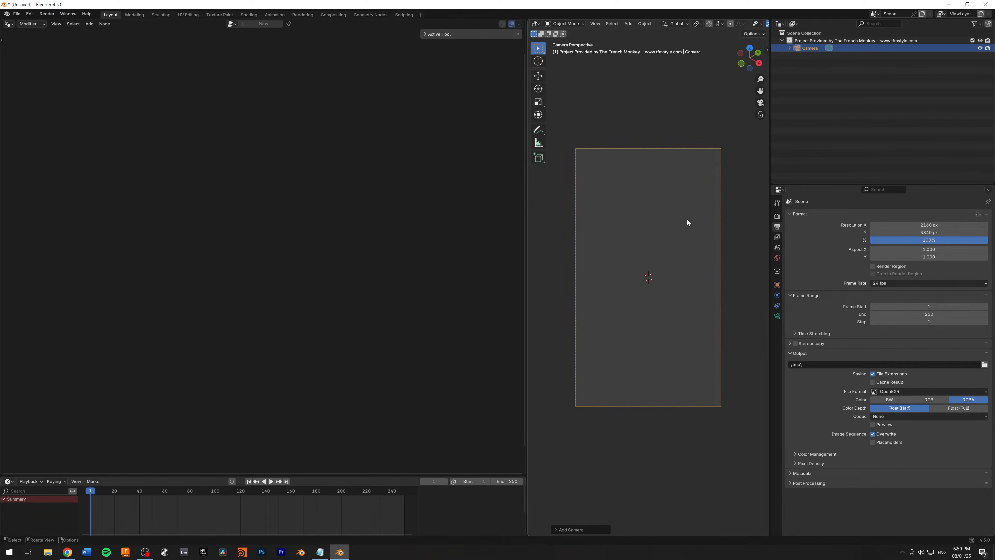
scroll(684, 216, down, 4)
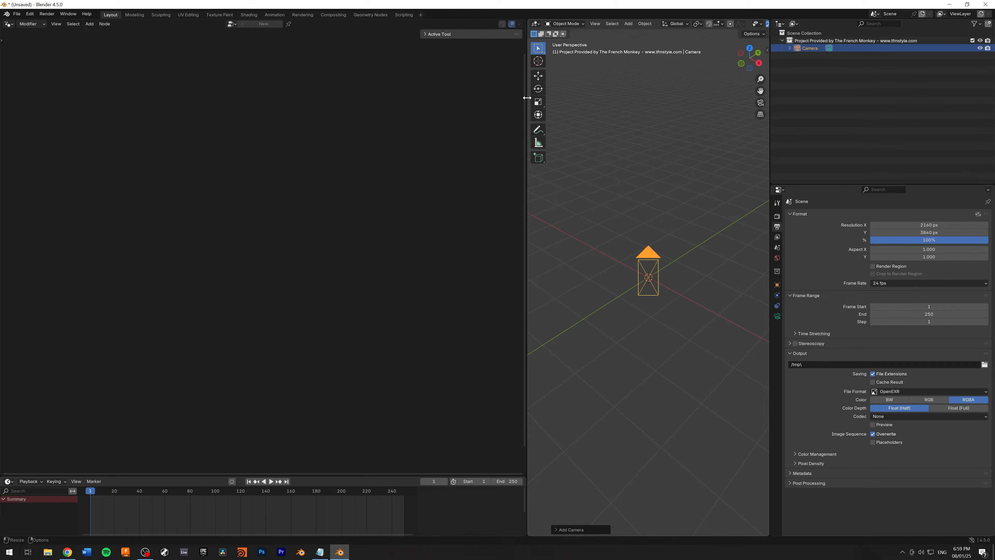
Split the geometry node area in two and turn one part into a narrower Compositor with Use Nodes enabled
drag(527, 98, 516, 79)
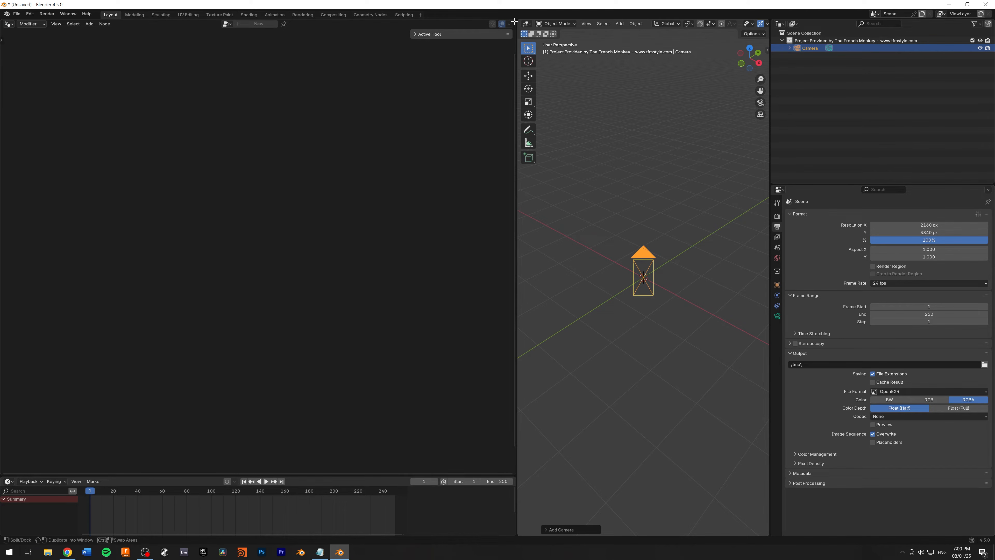
drag(514, 21, 300, 65)
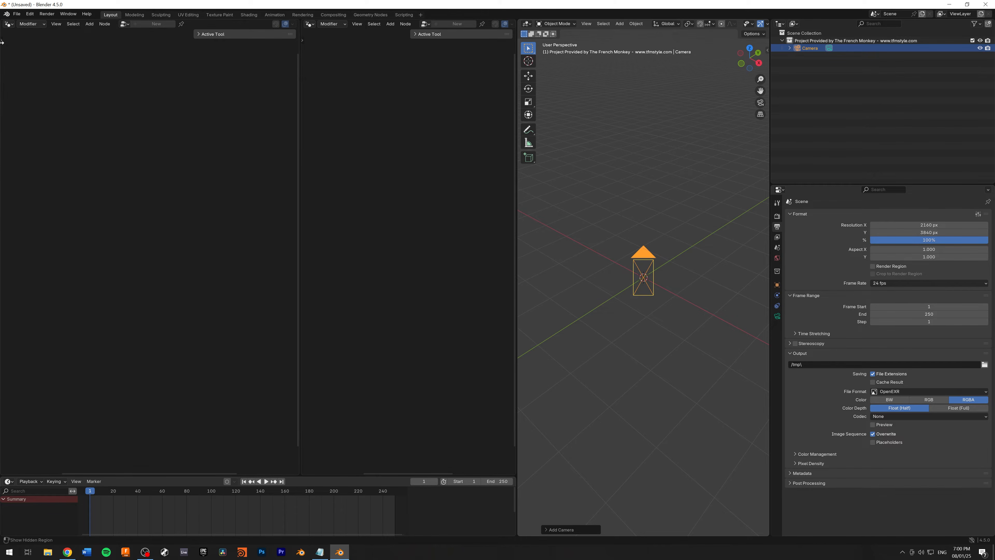
click(8, 24)
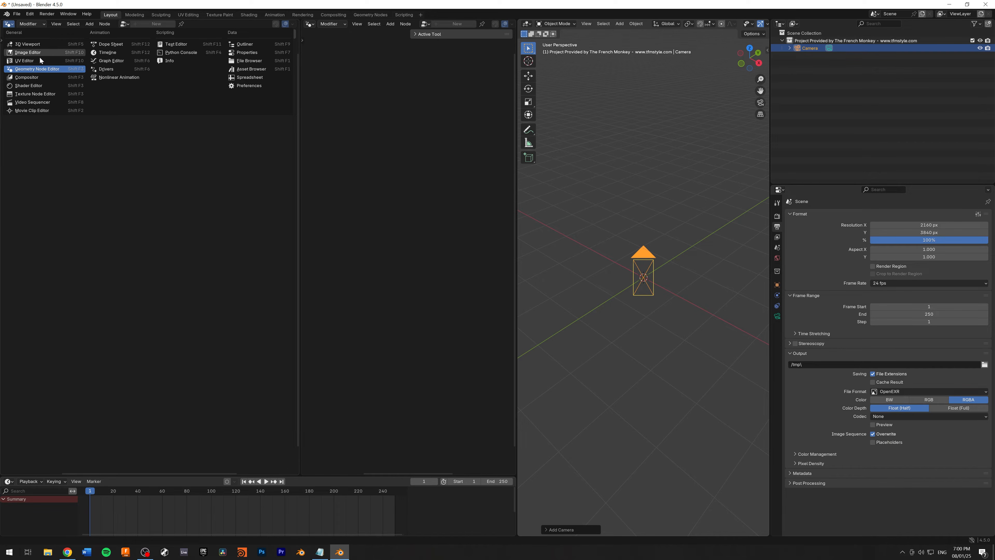
click(34, 79)
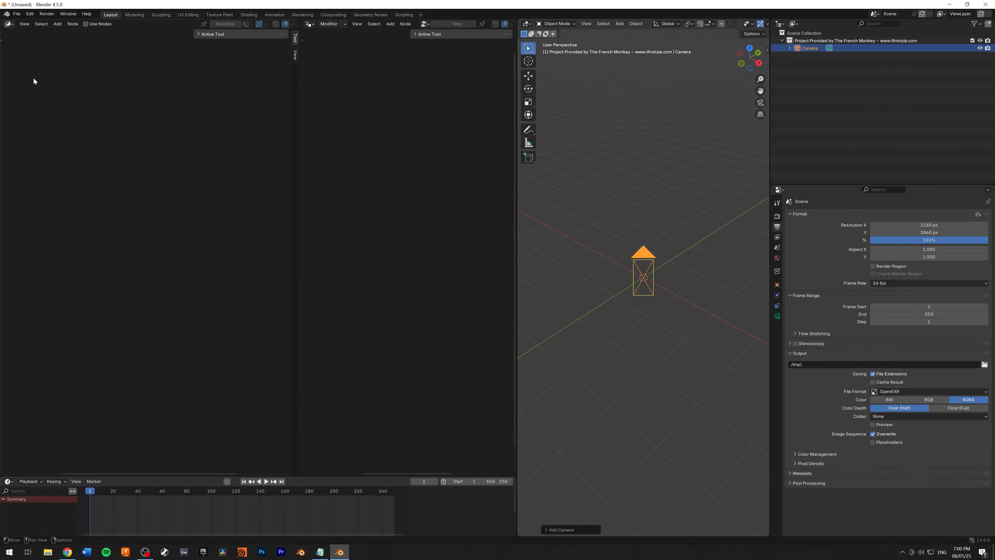
click(85, 24)
scroll(180, 188, down, 3)
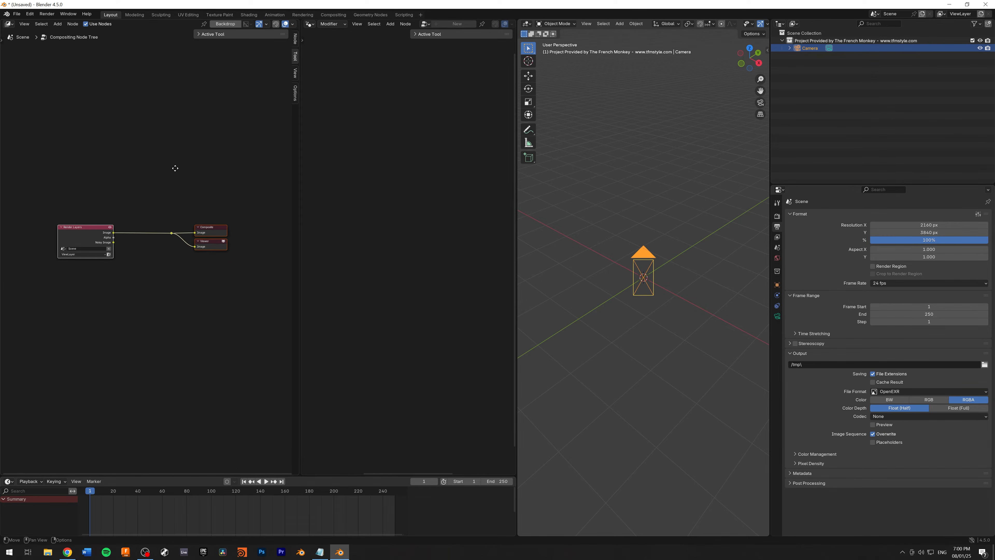
drag(299, 130, 254, 131)
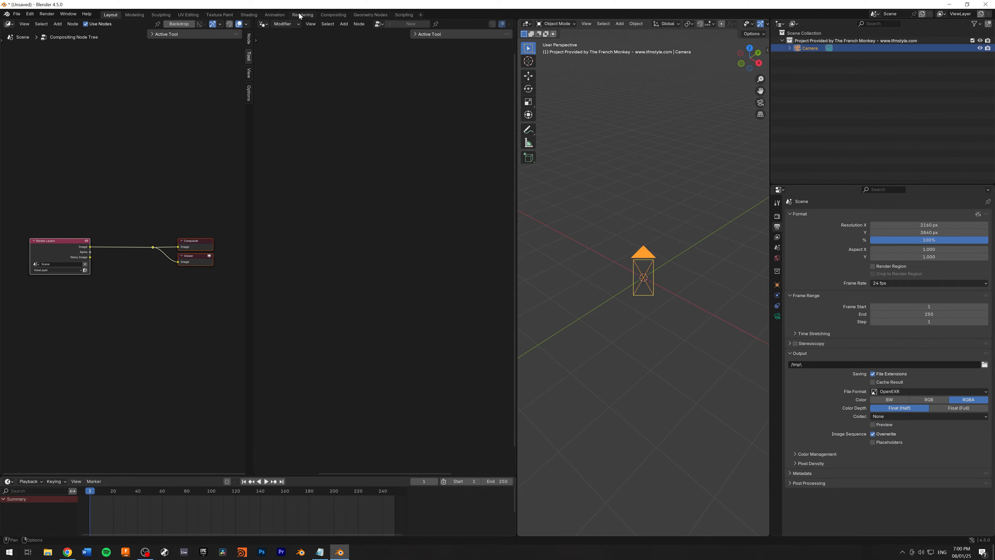
Turn the remaining geometry node area into a 3D viewport and show the original viewport through the camera in rendered shading
click(265, 25)
click(282, 44)
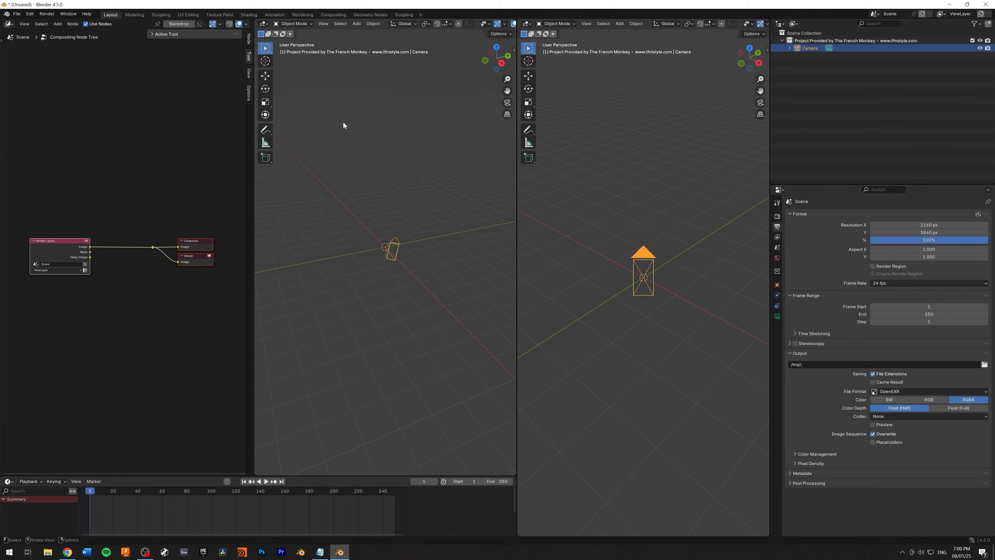
middle_drag(377, 212, 429, 218)
scroll(744, 24, down, 3)
click(755, 24)
middle_drag(688, 264, 644, 276)
middle_drag(357, 267, 354, 218)
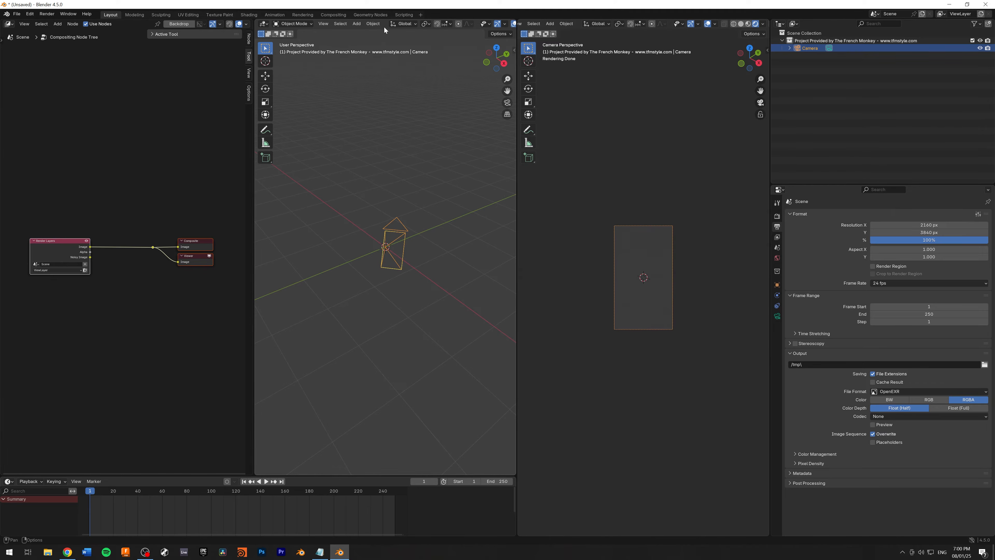
Close the newly added 3D viewport area beside the Compositor
right_click(476, 26)
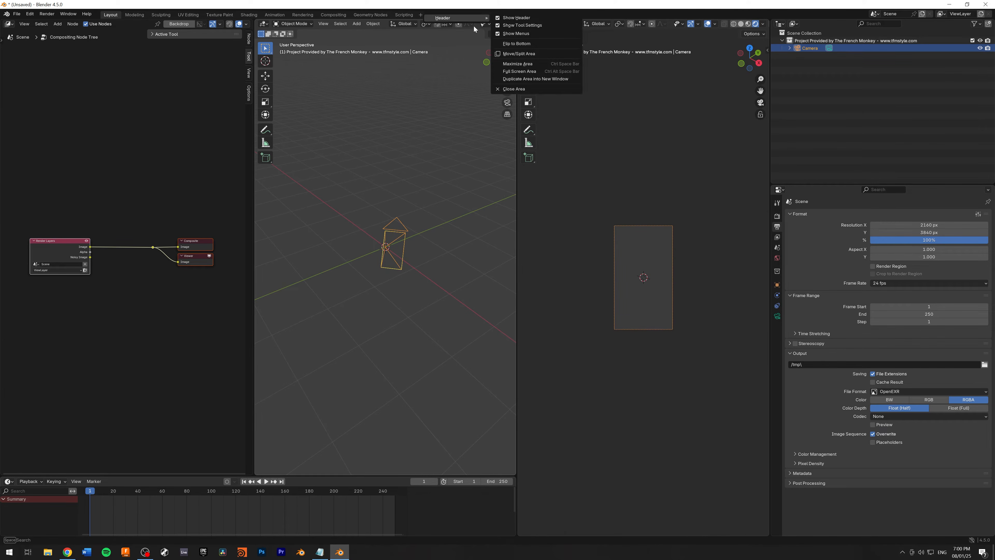
click(513, 89)
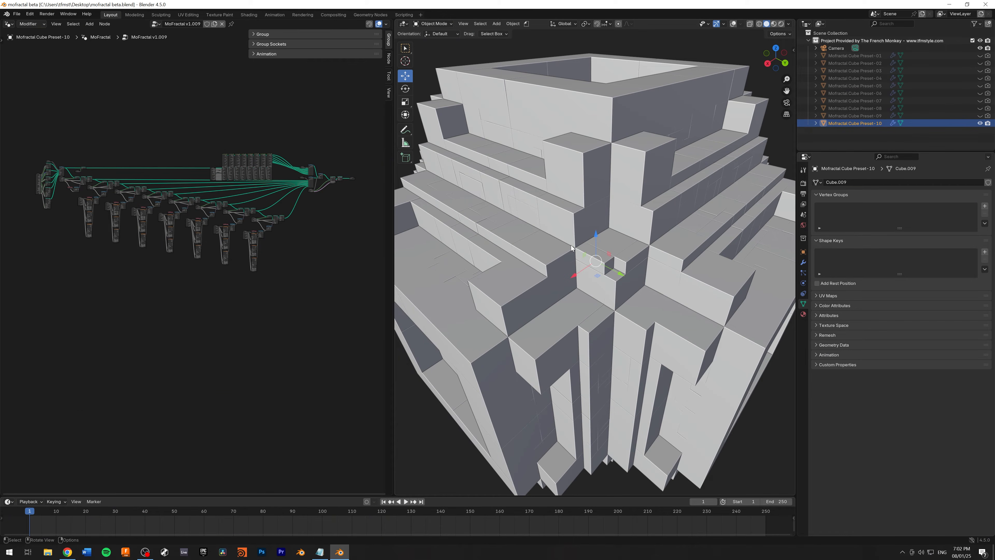
Lower the solid shading's cavity ridge to 0 for comparison, and raise it to about 1.67
mouse_move(516, 297)
middle_down()
mouse_move(531, 281)
mouse_move(514, 292)
middle_up()
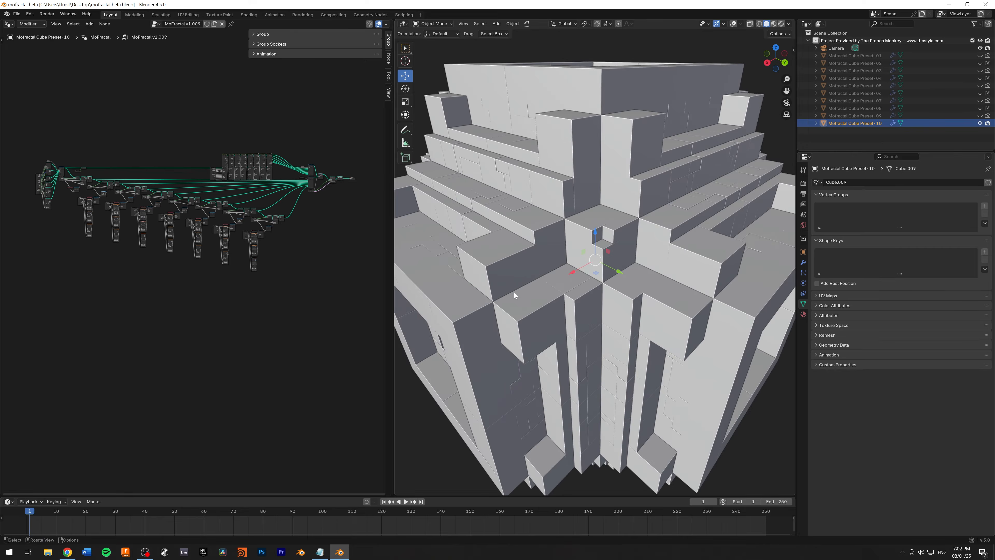
middle_drag(553, 234, 648, 193)
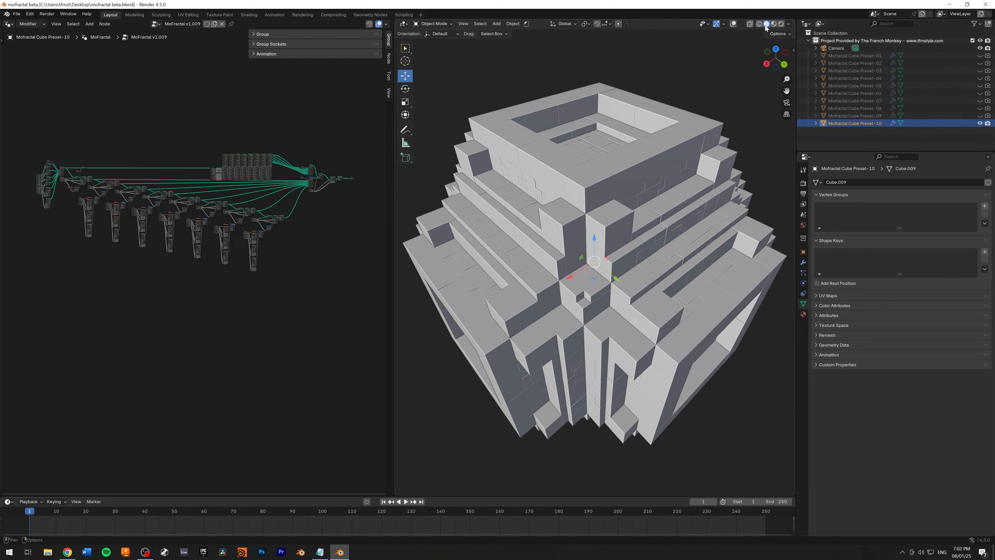
click(789, 26)
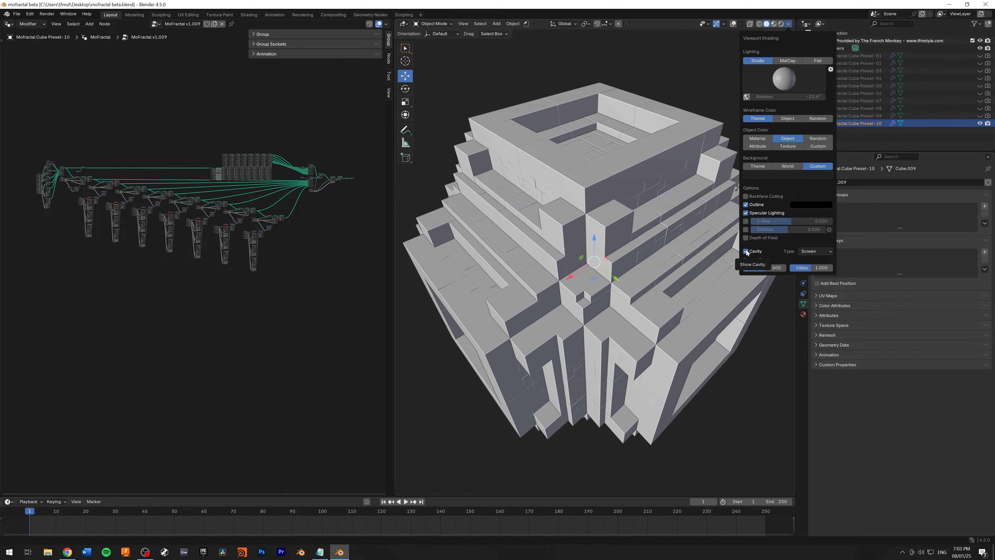
mouse_move(757, 268)
mouse_down()
mouse_move(785, 267)
mouse_move(744, 268)
mouse_up()
mouse_move(573, 253)
middle_down()
mouse_move(574, 239)
mouse_move(603, 225)
mouse_move(593, 271)
mouse_move(635, 250)
middle_up()
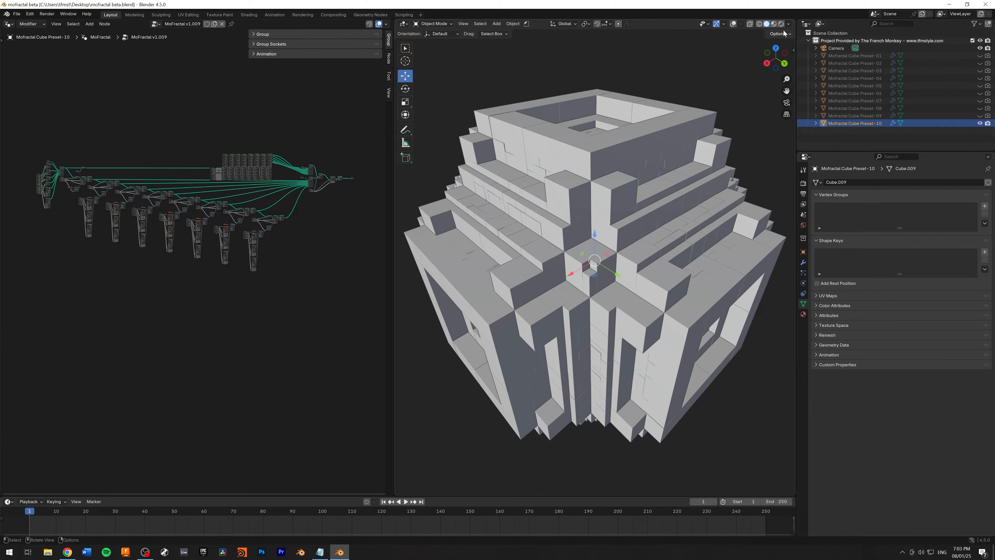
click(789, 24)
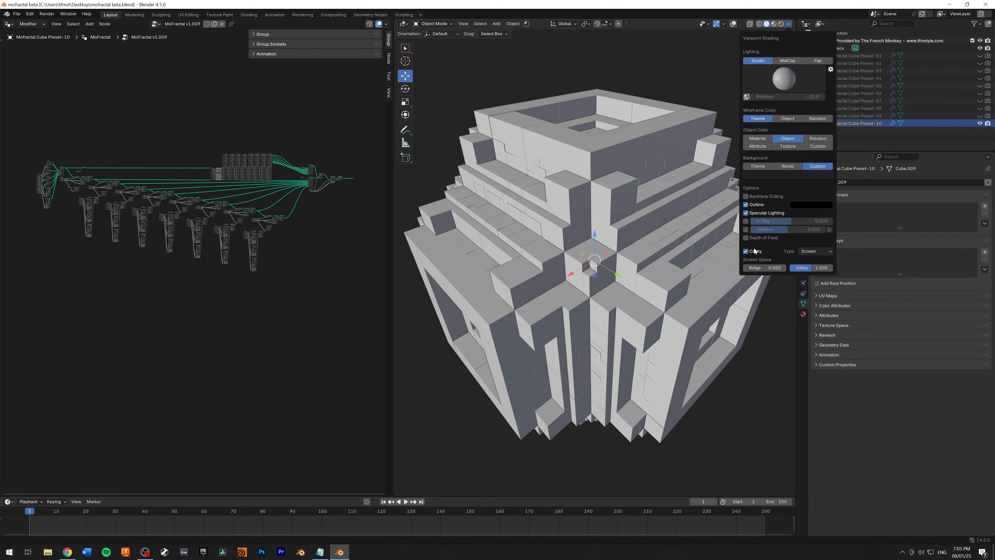
drag(766, 268, 787, 268)
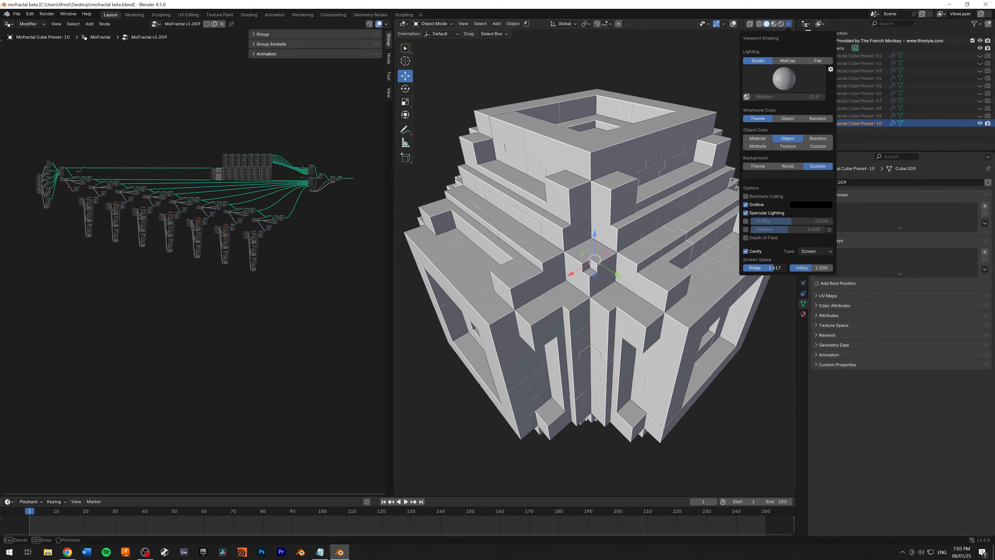
Try a custom object color in solid shading, adjust its hue, and restore the Object color option
click(818, 145)
click(788, 155)
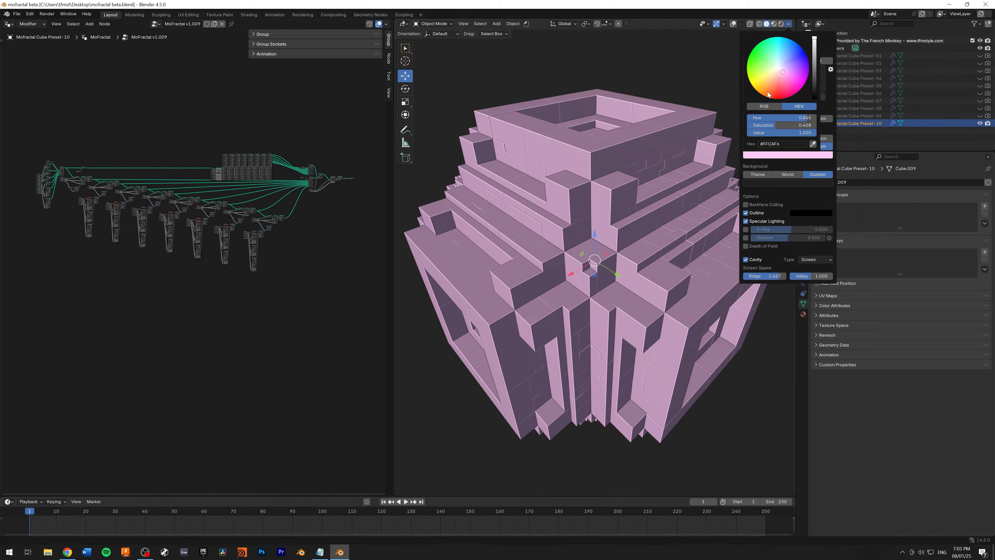
drag(774, 118, 743, 126)
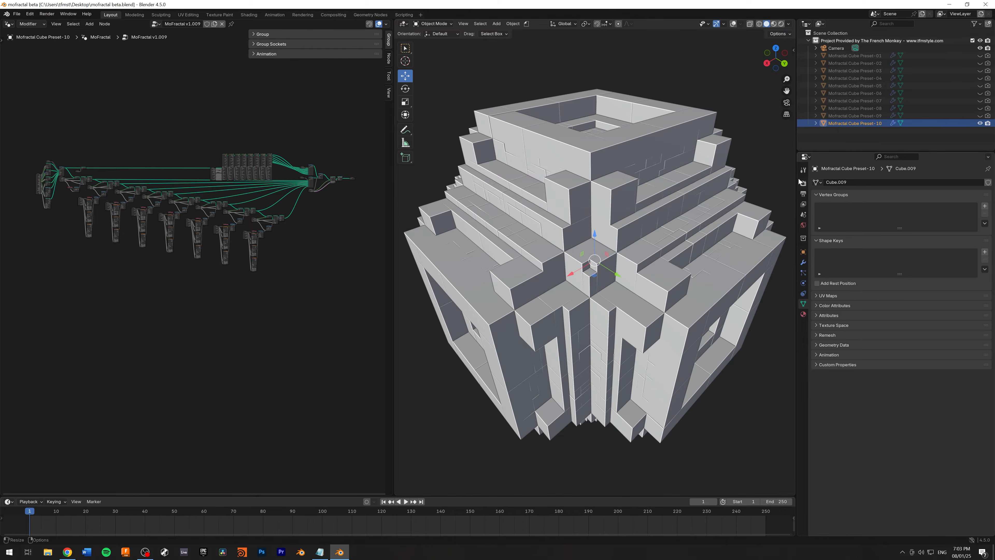
click(789, 24)
click(788, 140)
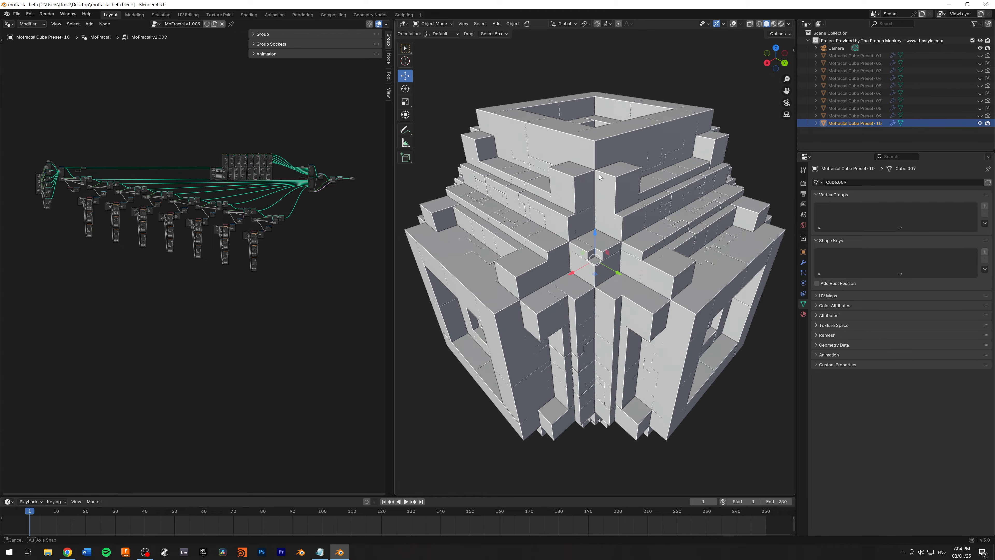
Examine the Mofractal cube's edge shading from far away and close up
scroll(589, 139, down, 5)
middle_drag(589, 139, 626, 175)
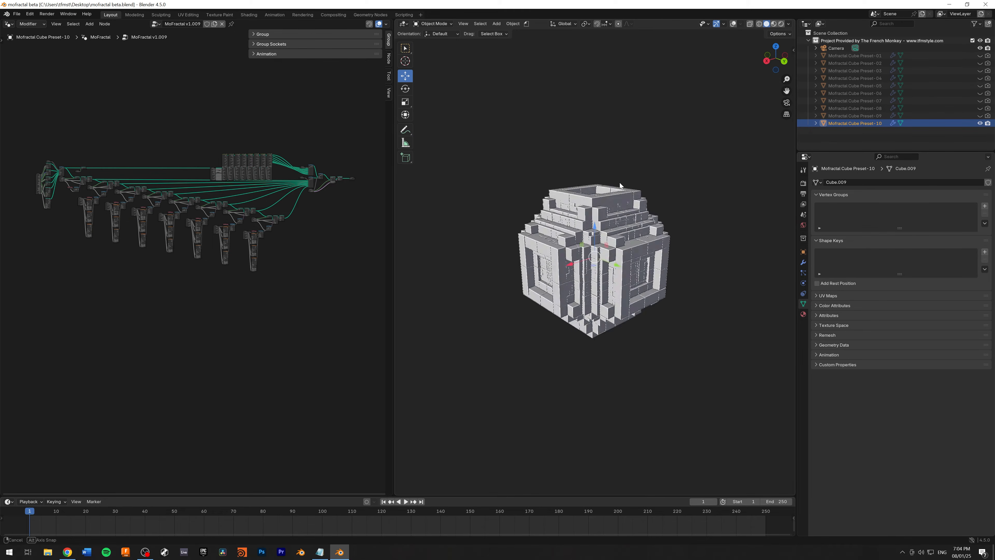
scroll(601, 234, up, 9)
middle_drag(601, 234, 626, 219)
scroll(625, 216, down, 7)
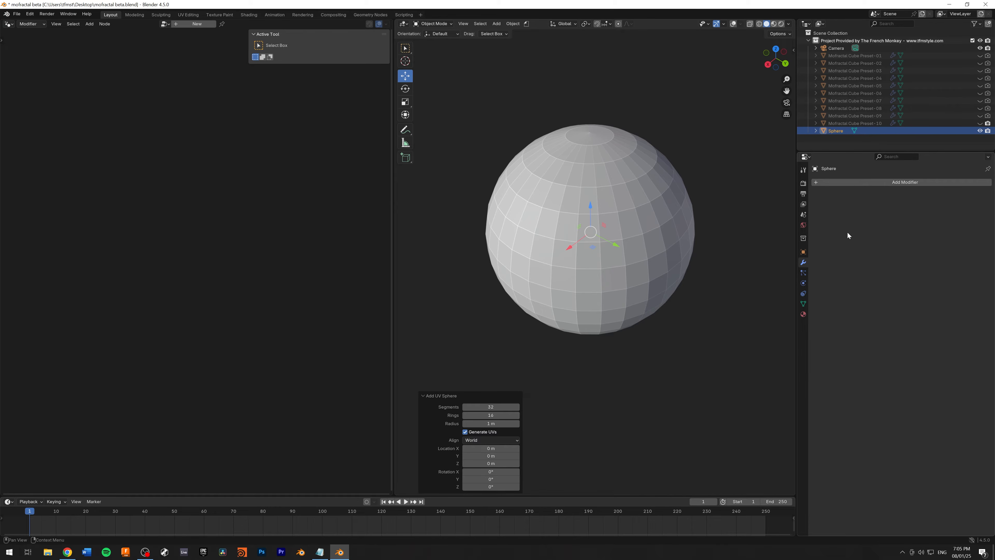
Add a Decimate modifier to the sphere and lower its ratio until the surface shows large triangular facets
click(886, 182)
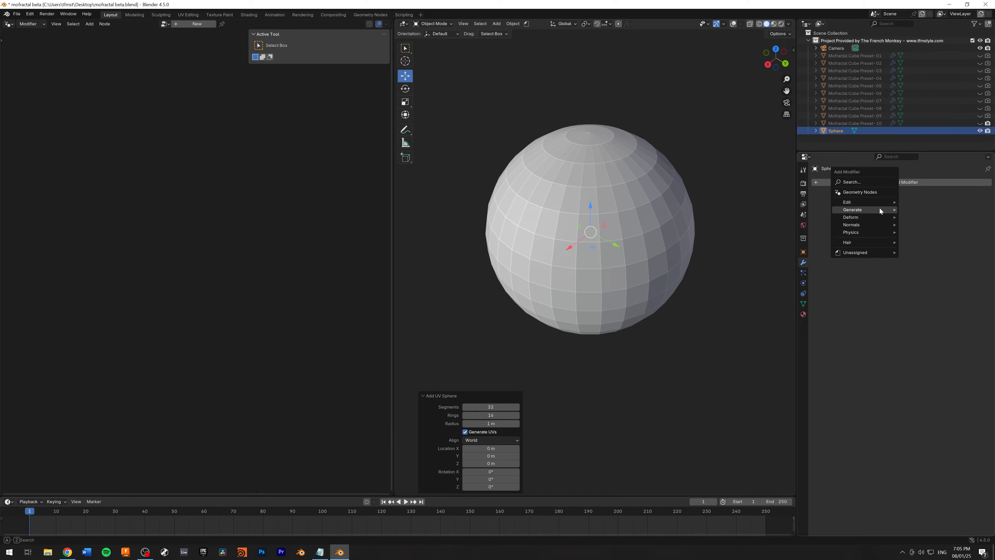
mouse_move(879, 210)
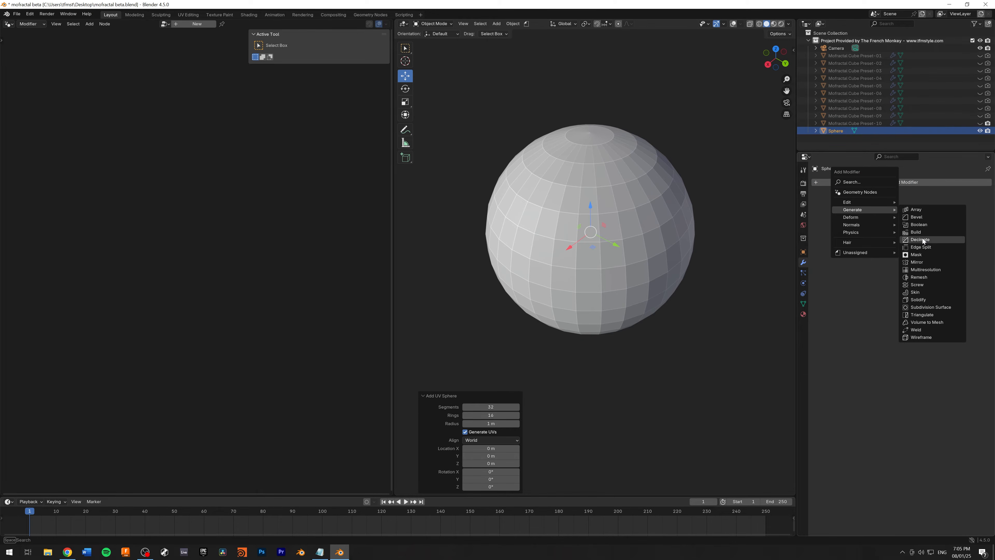
click(921, 240)
drag(941, 216, 895, 219)
click(816, 194)
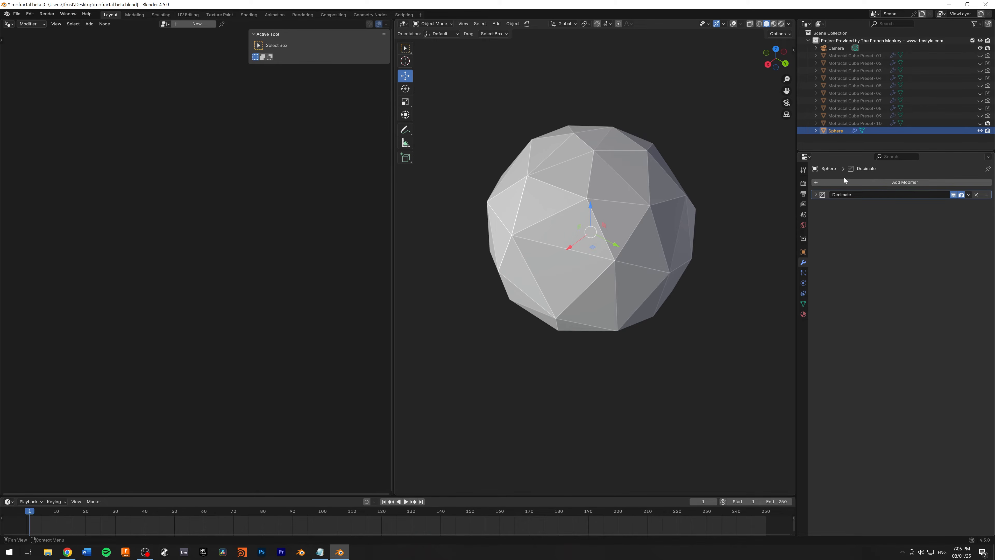
Add a Wireframe modifier to the sphere, increase its thickness and set its offset to -0.0316
click(843, 177)
mouse_move(845, 181)
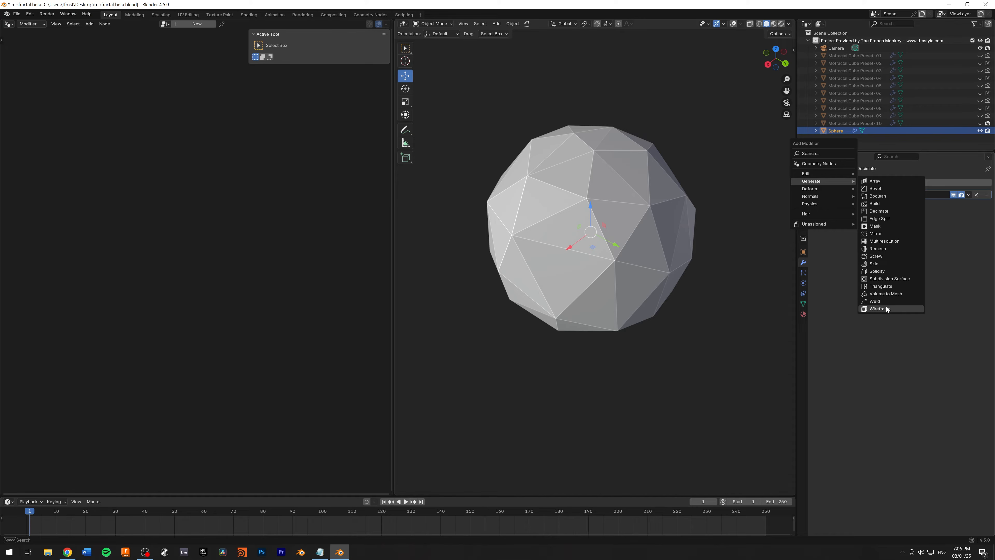
click(886, 308)
mouse_move(928, 216)
mouse_down()
mouse_move(980, 215)
mouse_move(930, 232)
mouse_move(913, 226)
mouse_up()
Add a Subdivision Surface modifier after the Wireframe with viewport level 3 and render level 4
click(847, 183)
mouse_move(848, 181)
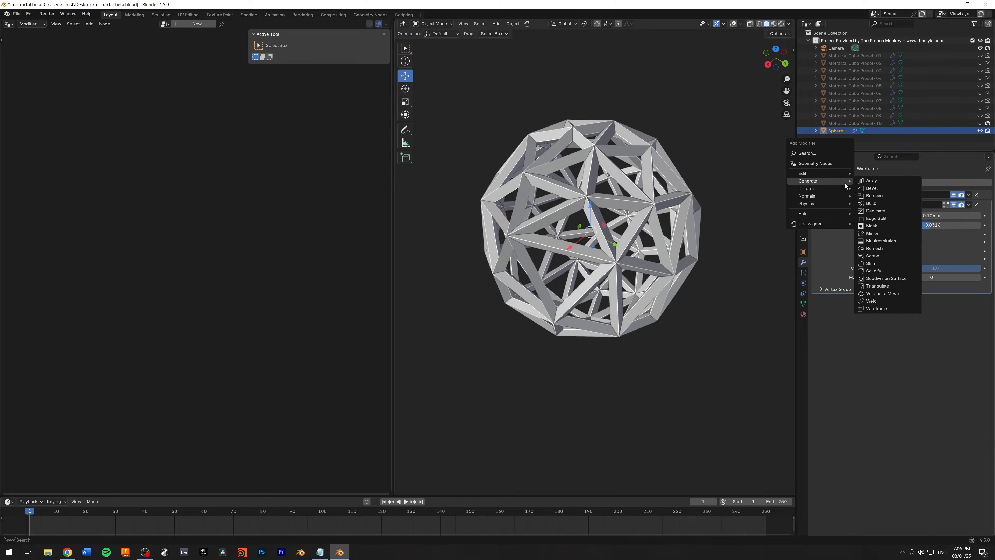
click(901, 279)
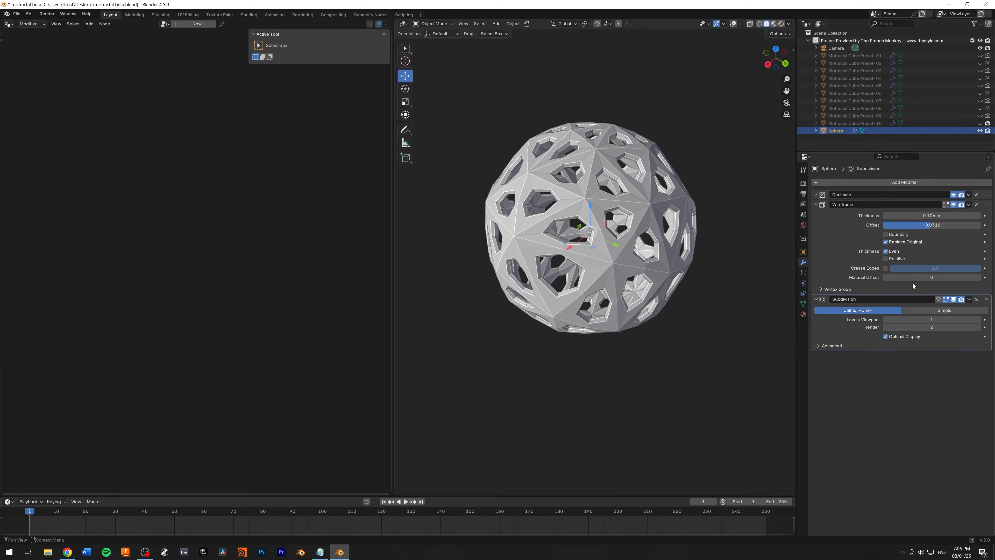
click(979, 320)
click(978, 319)
click(978, 327)
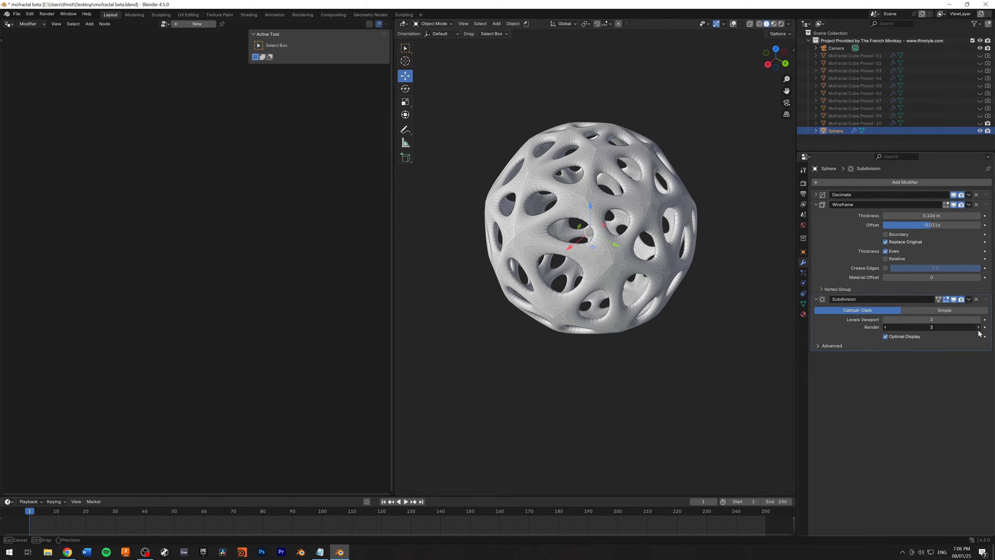
Try Shade Smooth on the wireframe sphere and undo it
middle_drag(725, 251, 626, 179)
scroll(622, 192, up, 5)
scroll(617, 185, down, 5)
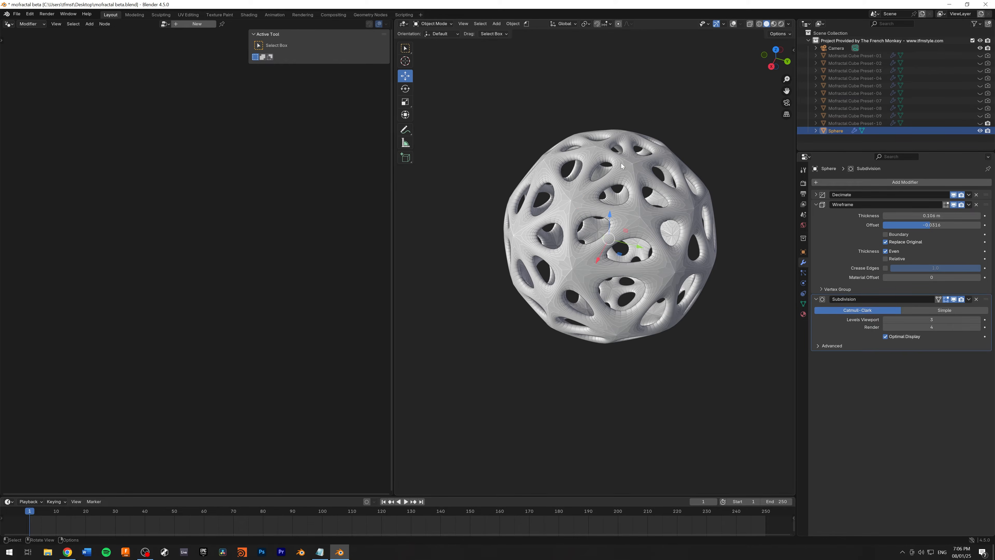
right_click(575, 204)
click(537, 199)
right_click(577, 194)
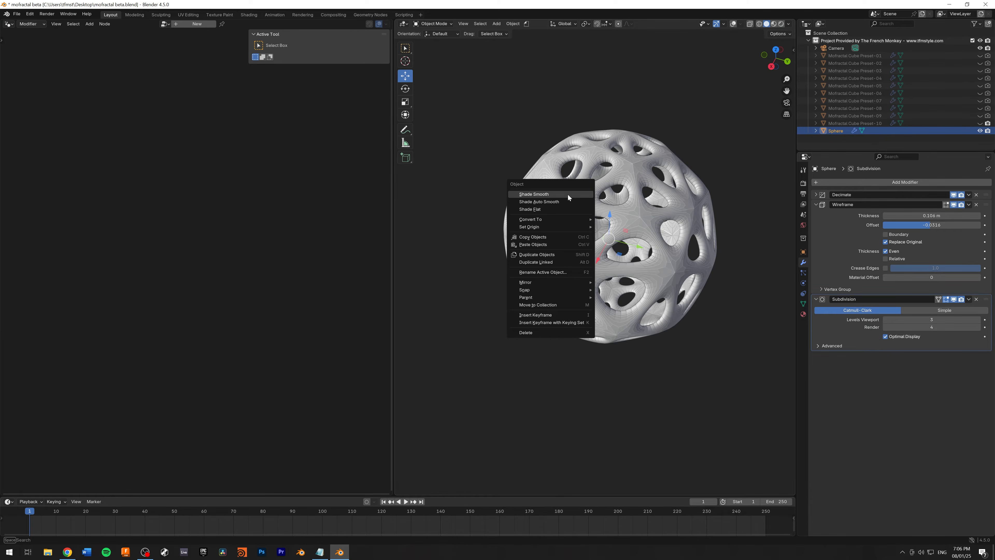
click(569, 194)
mouse_move(640, 234)
middle_down()
mouse_move(643, 196)
mouse_move(674, 233)
mouse_move(644, 236)
middle_up()
key(ctrl+z)
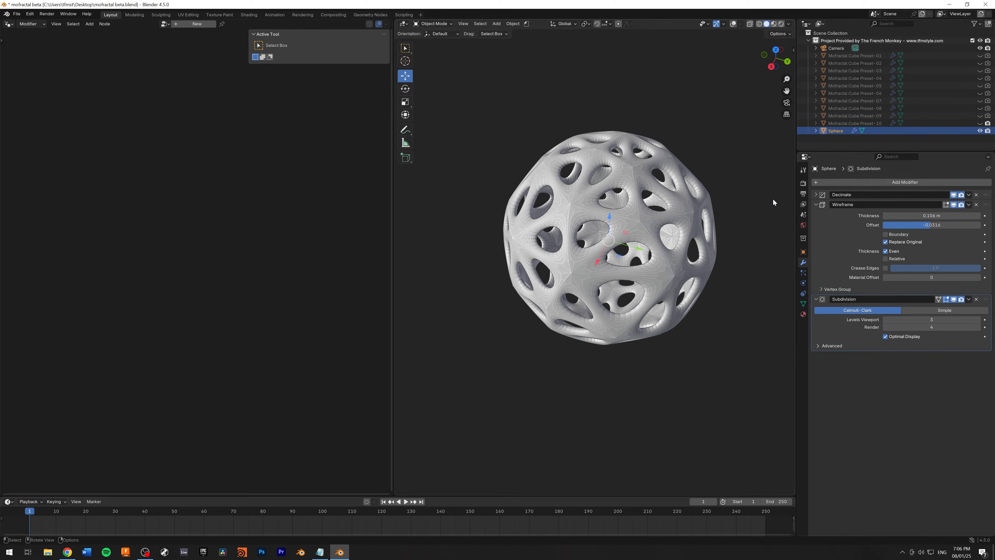
Create a geometry node tree for the sphere and insert a Set Shade Smooth node between Group Input and Group Output
click(8, 24)
click(21, 67)
click(191, 28)
scroll(191, 273, up, 8)
key(shift+a)
text(sh)
key(Return)
click(192, 237)
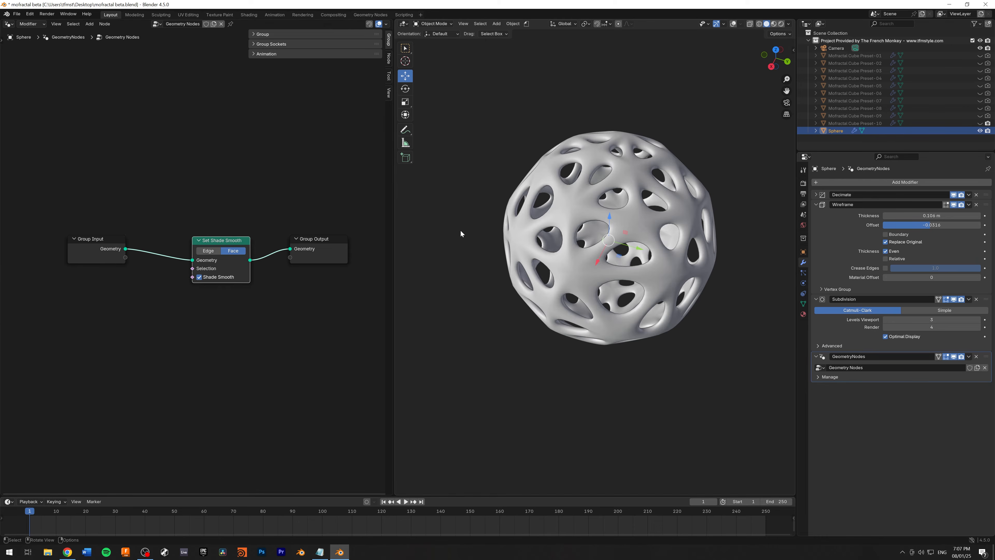
Collapse the sphere's modifiers, try the GeometryNodes modifier at the top of the stack, and move it back down
middle_drag(656, 225, 627, 215)
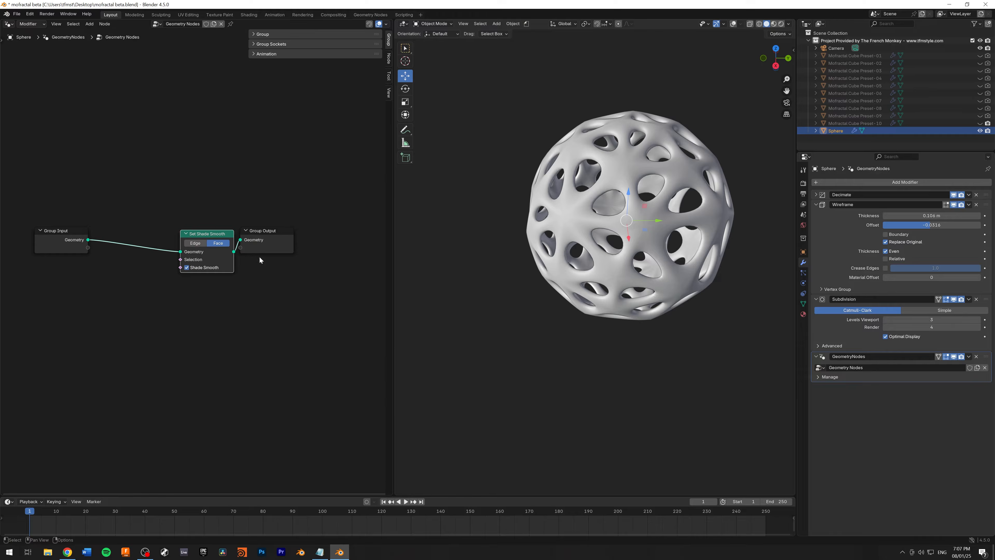
key(Home)
key(Home)
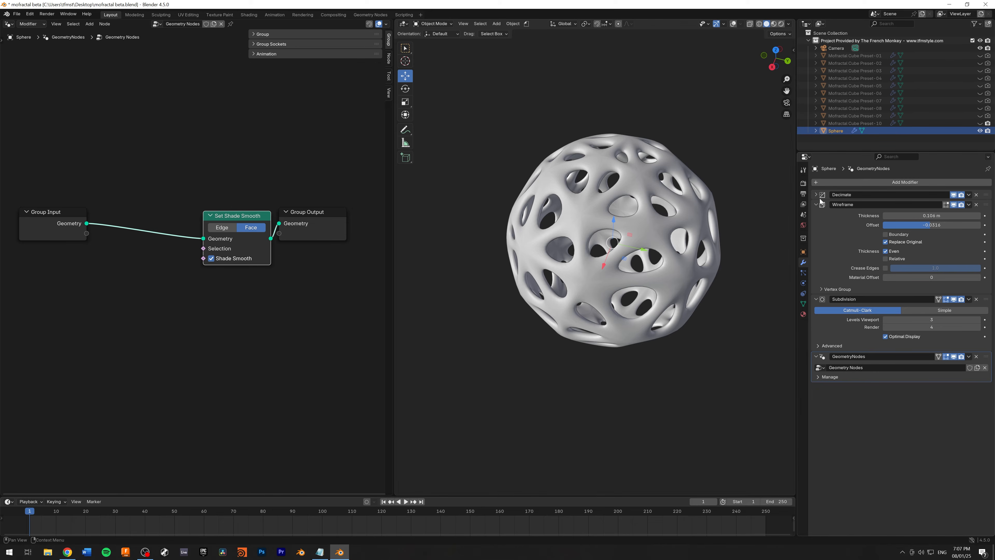
click(816, 205)
click(816, 214)
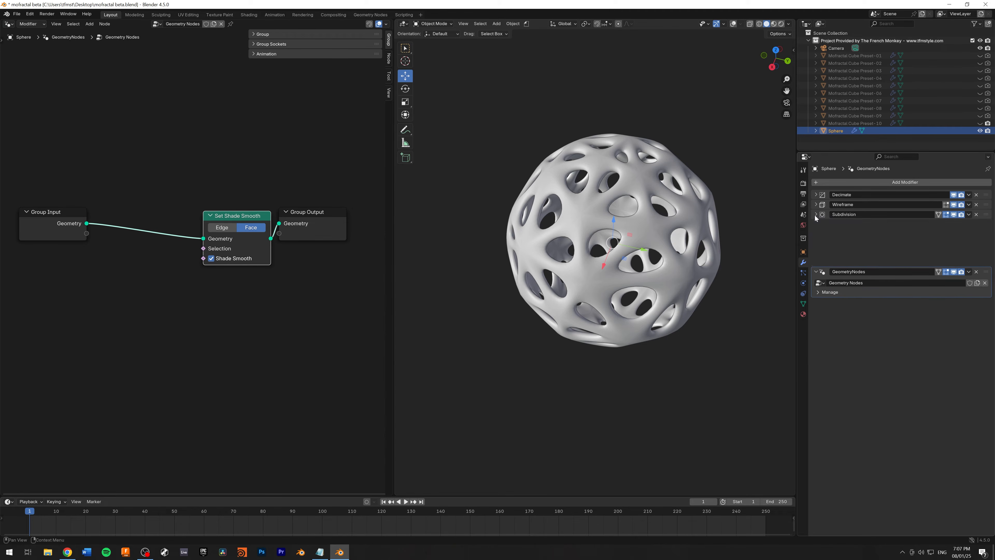
click(816, 224)
drag(987, 224, 958, 193)
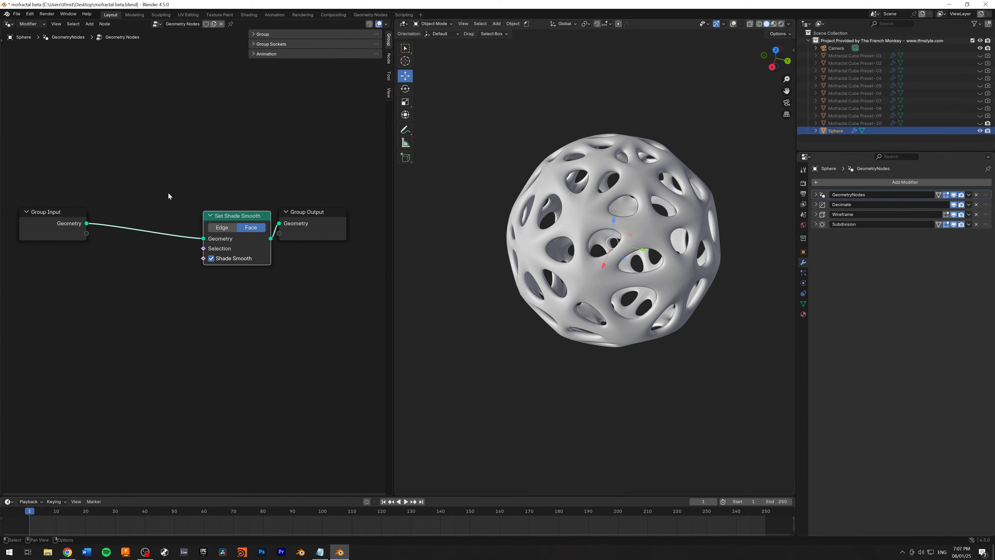
drag(226, 217, 225, 214)
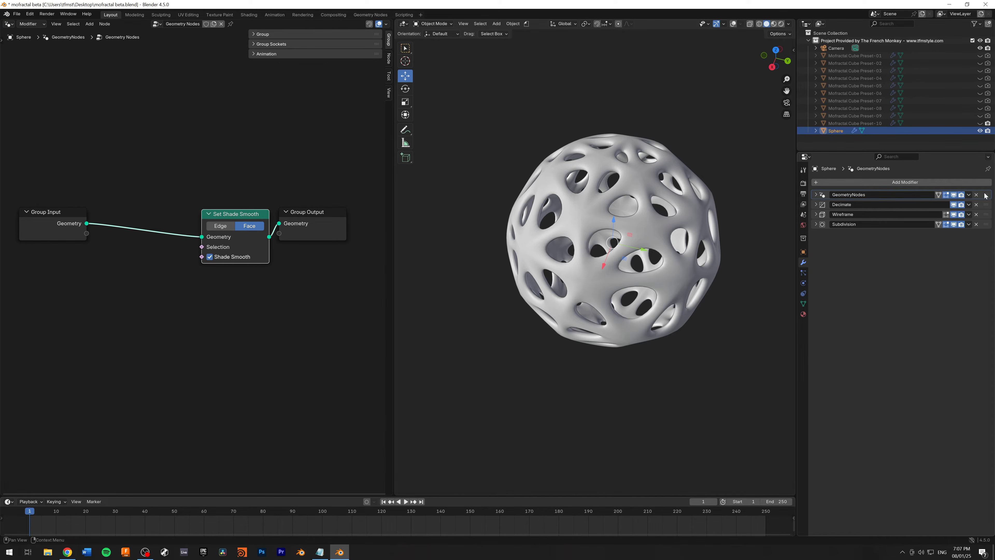
mouse_move(986, 195)
mouse_down()
mouse_move(986, 231)
mouse_move(988, 207)
mouse_up()
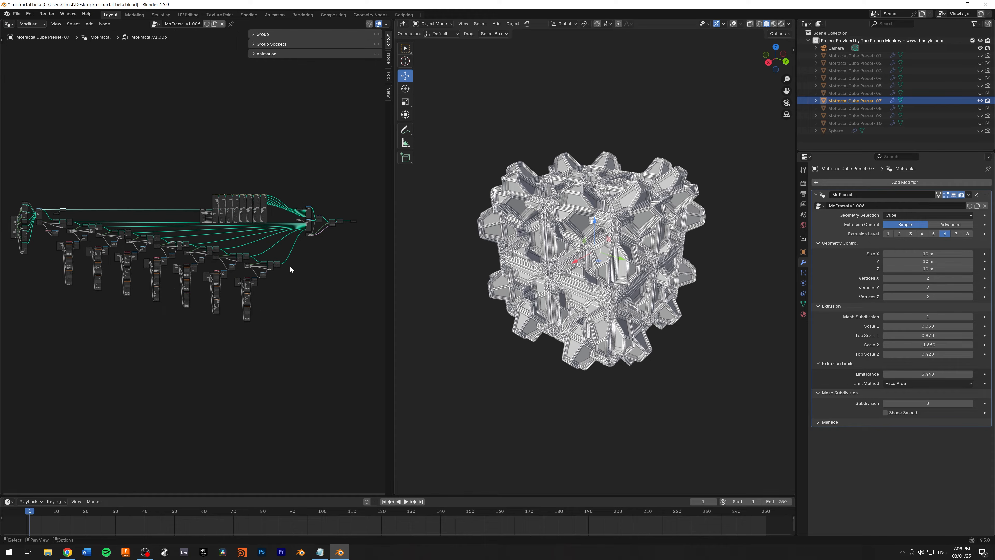
Examine the beginning of the MoFractal node tree and the extruded details of Mofractal Cube Preset-07
scroll(291, 266, up, 6)
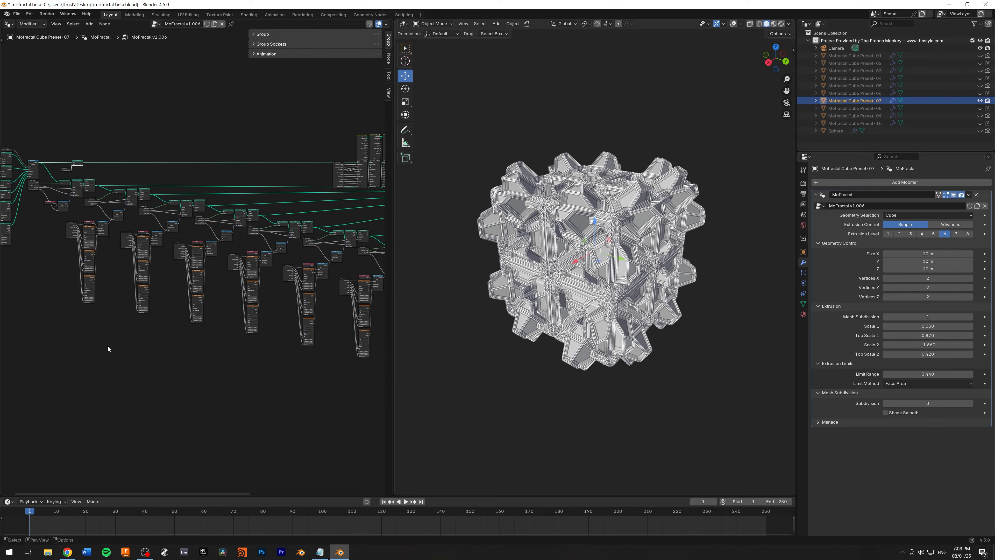
middle_drag(108, 348, 179, 369)
scroll(100, 286, up, 3)
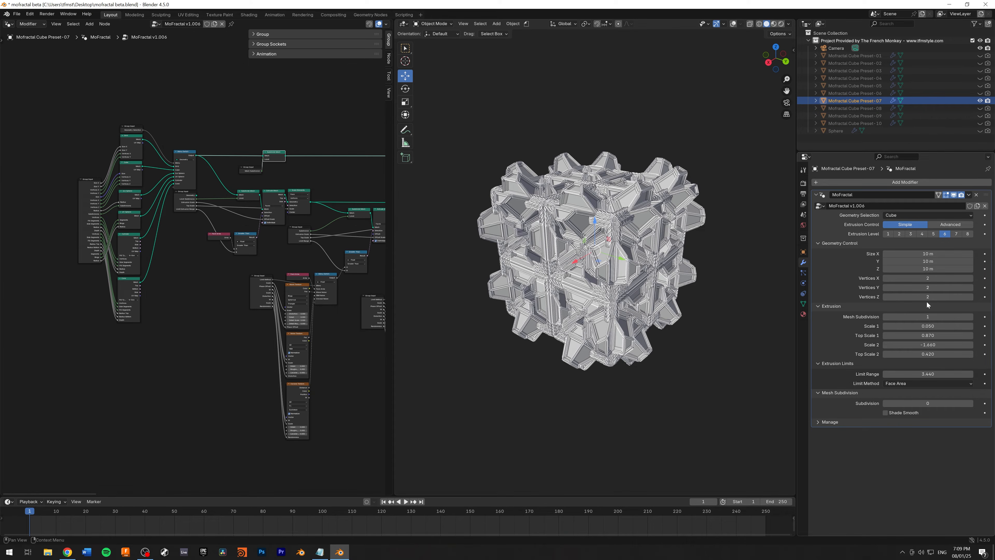
middle_drag(679, 213, 676, 227)
scroll(597, 246, up, 4)
middle_drag(597, 246, 580, 241)
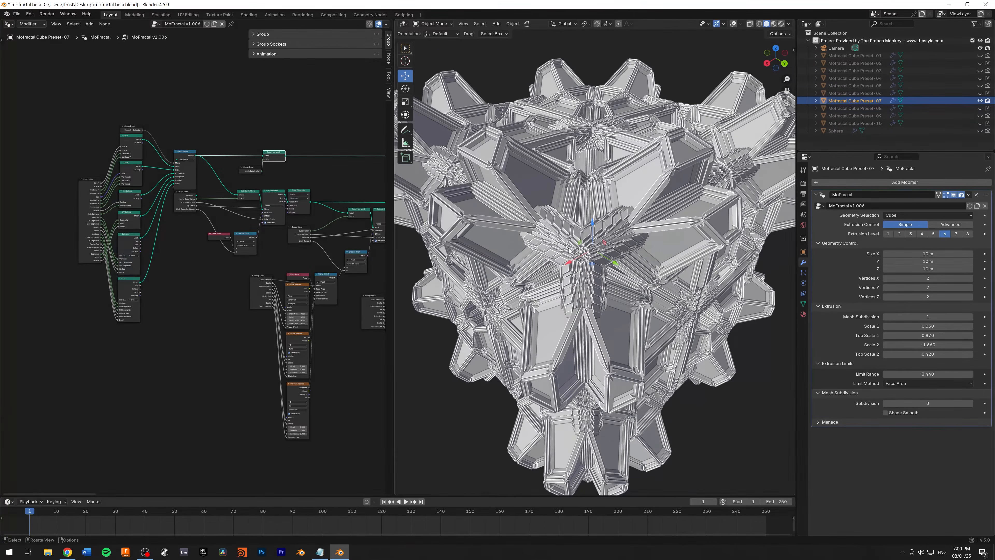
Follow the repeated node groups across the MoFractal tree and examine the Preset-07 cube from several distances
scroll(191, 340, down, 2)
middle_drag(306, 343, 212, 308)
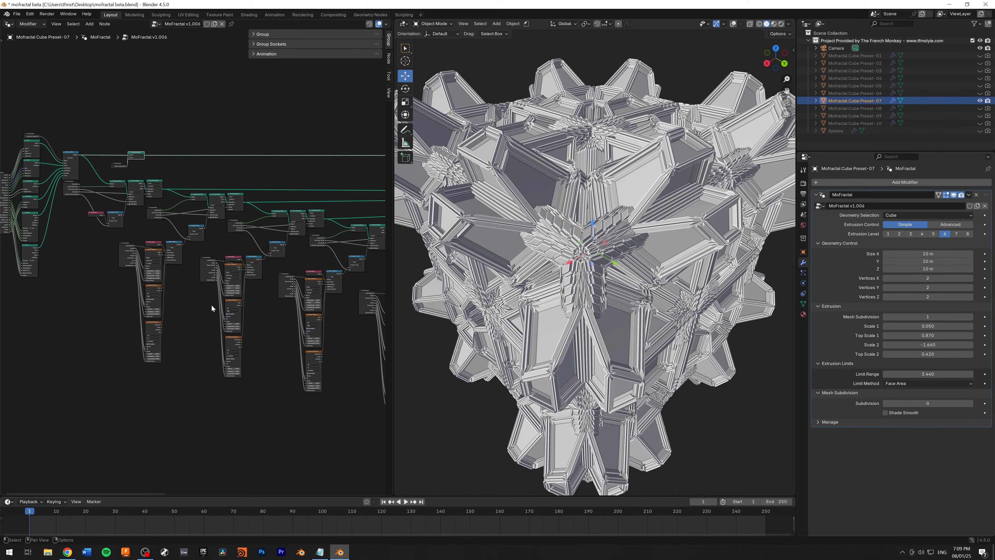
middle_drag(285, 318, 136, 304)
middle_drag(318, 290, 161, 290)
middle_drag(346, 247, 251, 247)
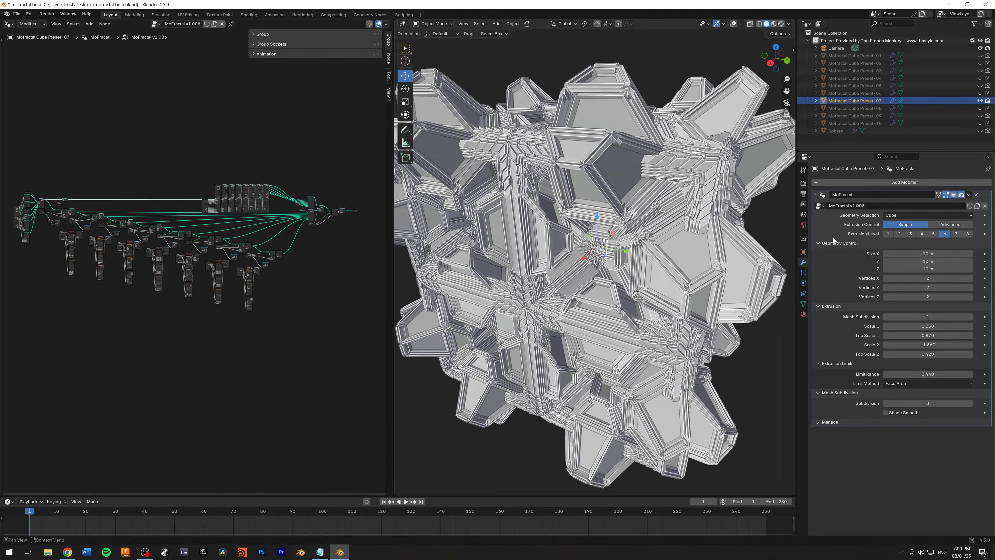
middle_drag(729, 226, 708, 233)
scroll(670, 225, down, 5)
scroll(669, 225, up, 10)
scroll(670, 227, down, 8)
scroll(666, 224, up, 5)
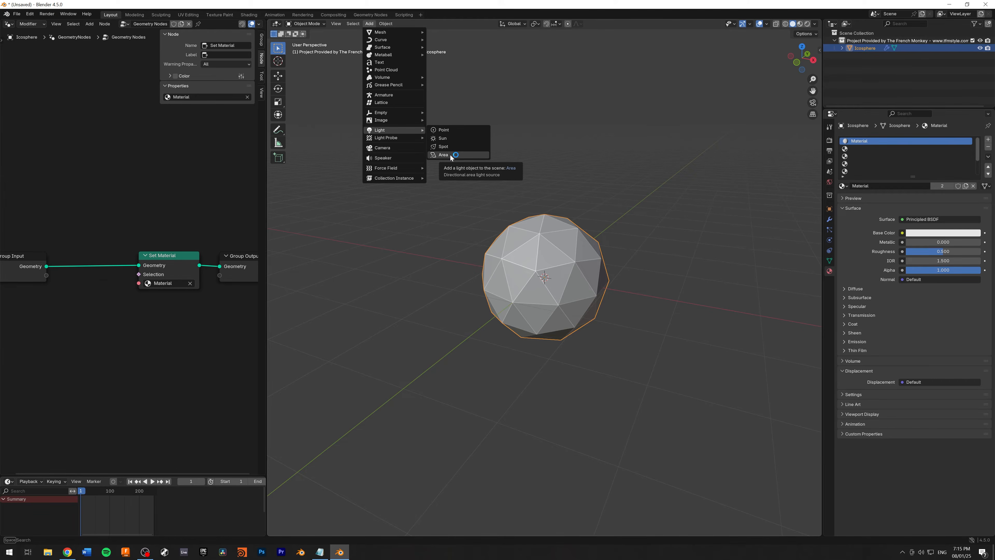
Add an area light to the icosphere scene
click(450, 155)
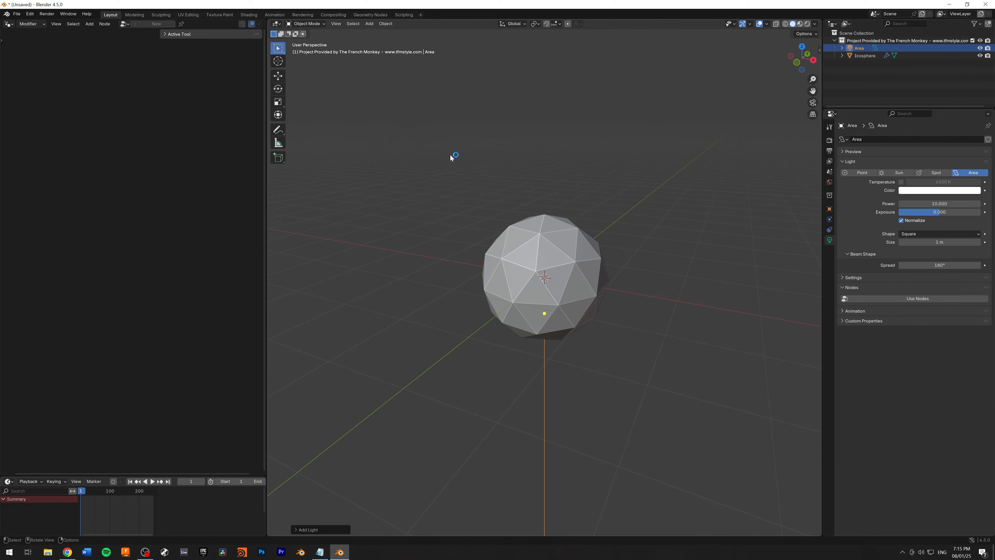
Move the area light straight up along the Z axis until it sits above the icosphere
click(278, 77)
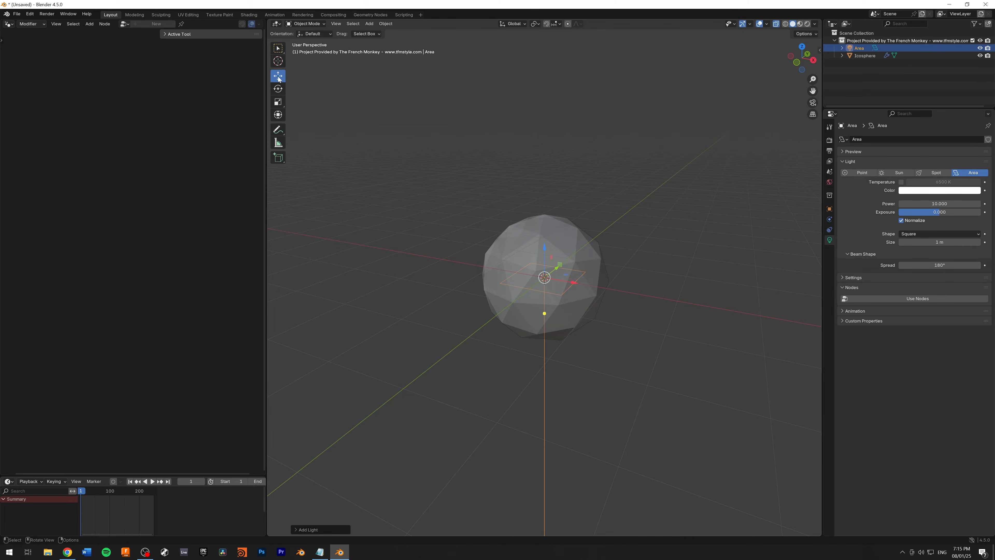
drag(546, 251, 531, 95)
drag(528, 25, 527, 25)
scroll(522, 133, down, 3)
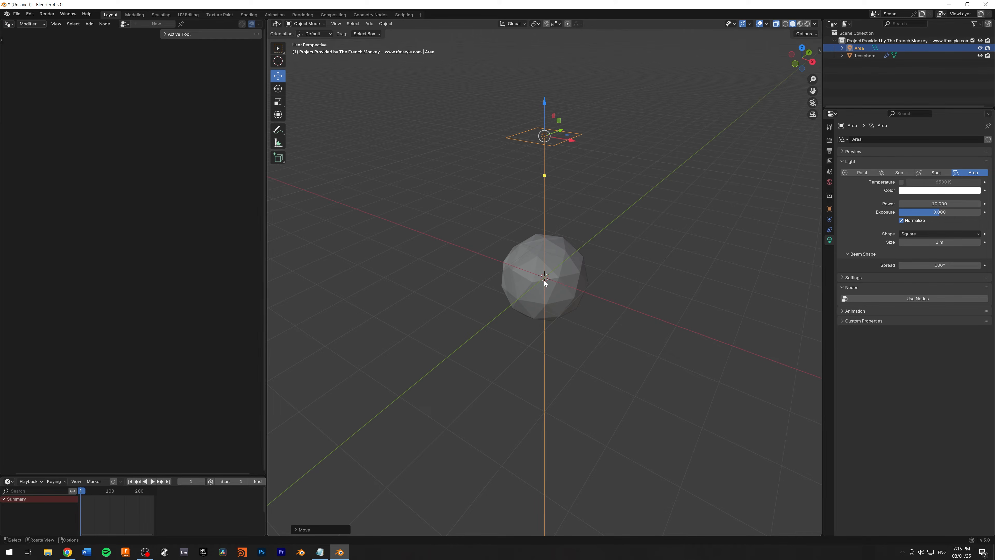
Add an Arrows empty at the icosphere's centre
click(368, 25)
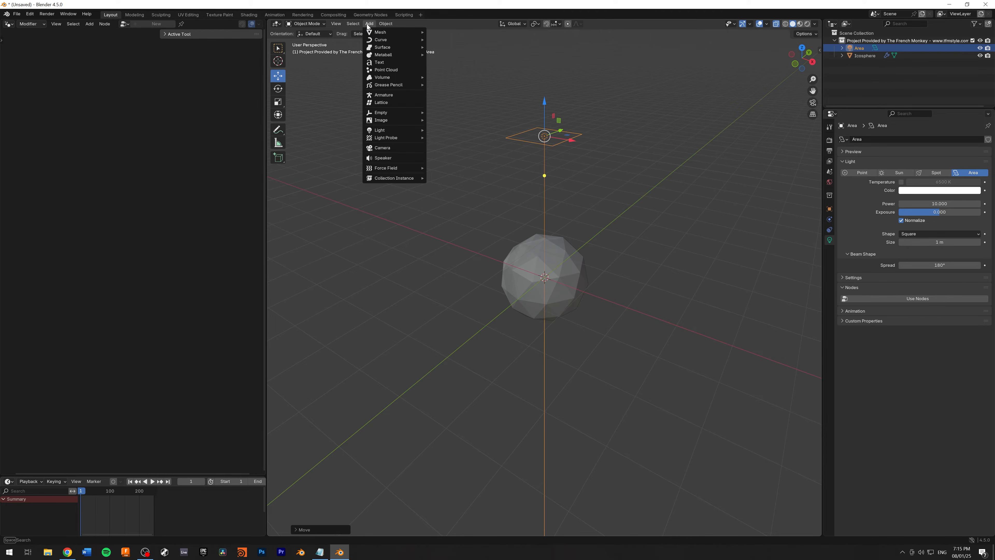
mouse_move(392, 113)
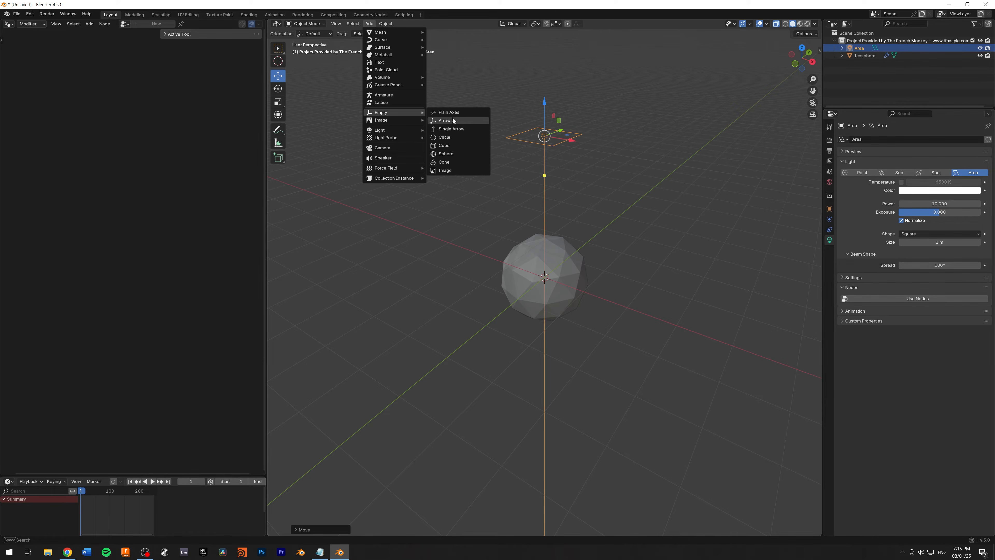
click(447, 121)
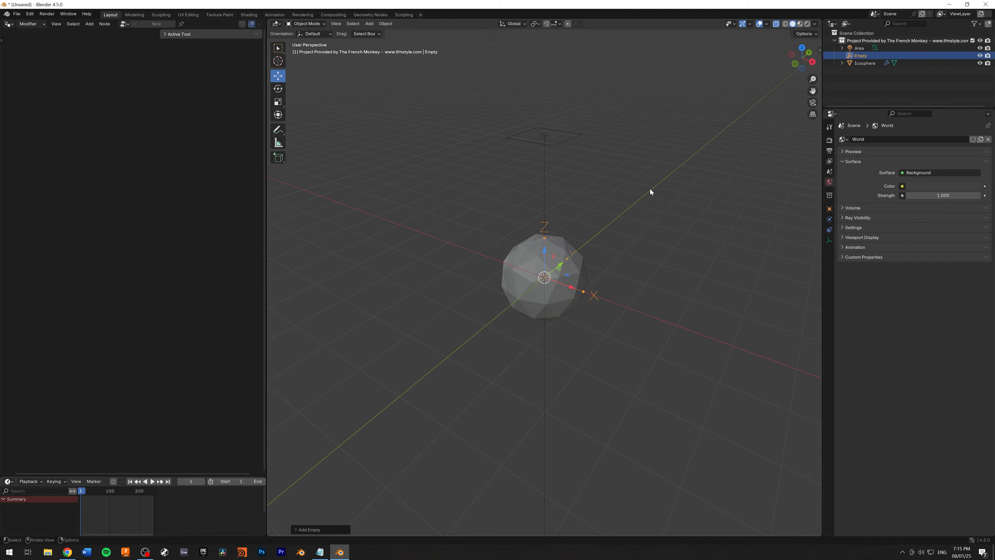
Parent the area light to the empty
ctrl+click(859, 49)
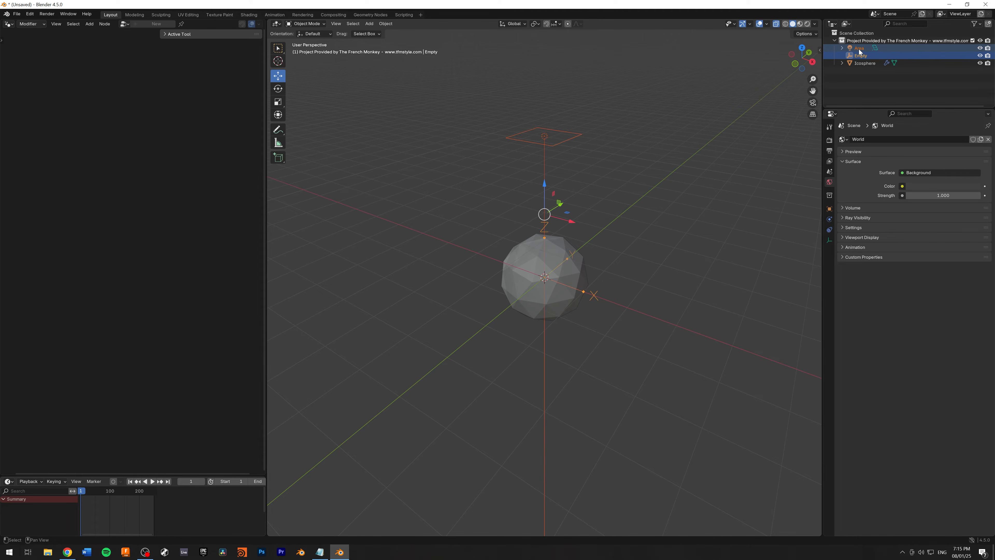
click(862, 55)
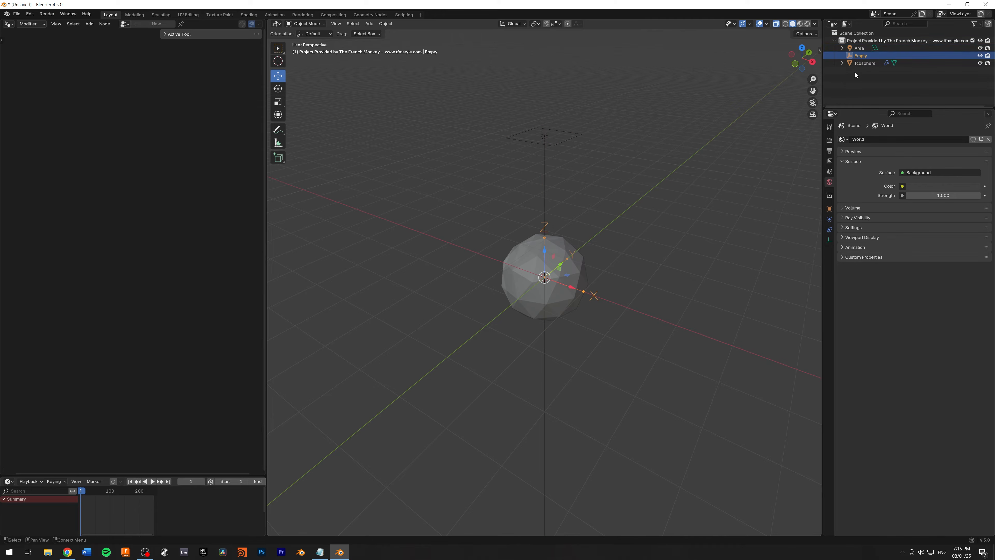
shift+click(863, 48)
right_click(548, 144)
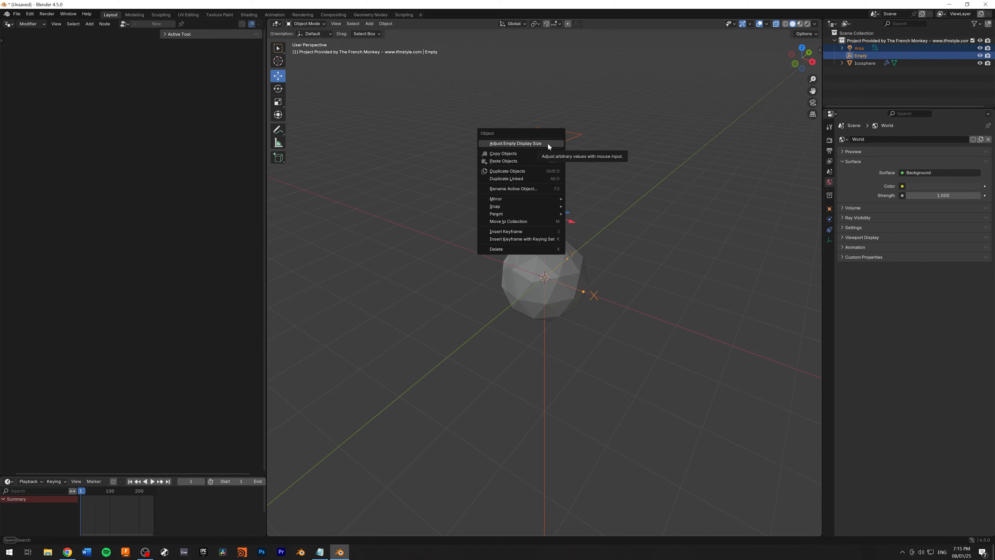
mouse_move(528, 213)
click(608, 214)
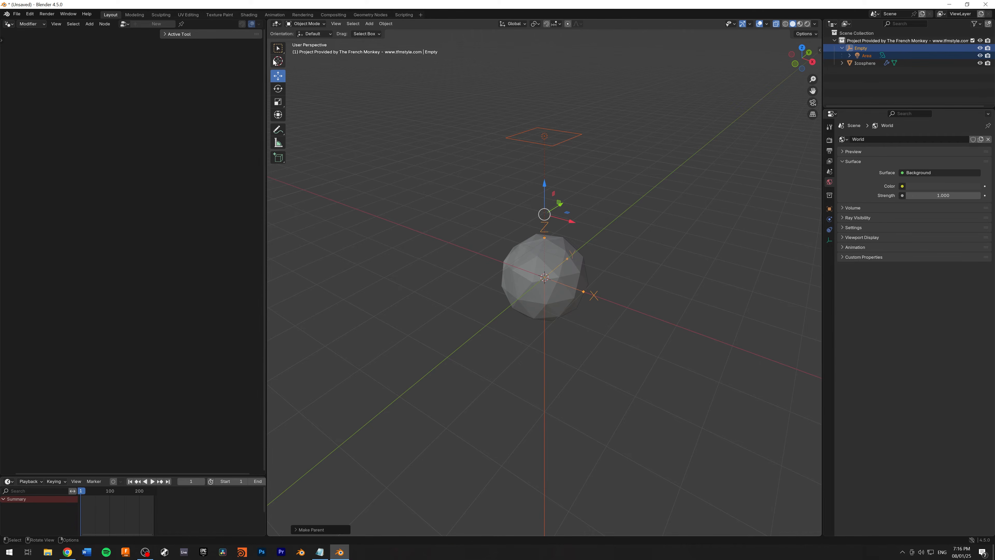
Rotate the empty freely so its parented area light swings around the icosphere
click(278, 90)
drag(544, 214, 547, 304)
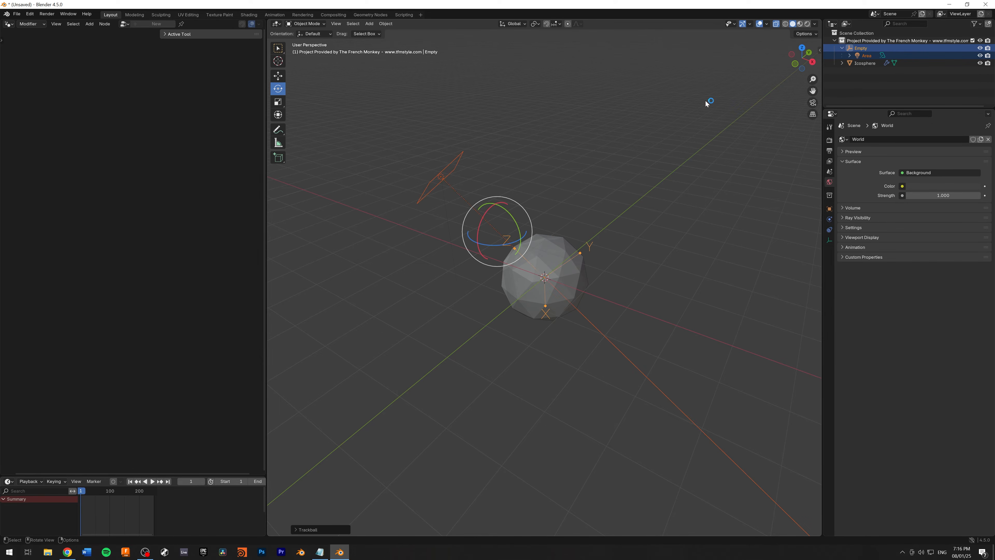
scroll(512, 295, up, 5)
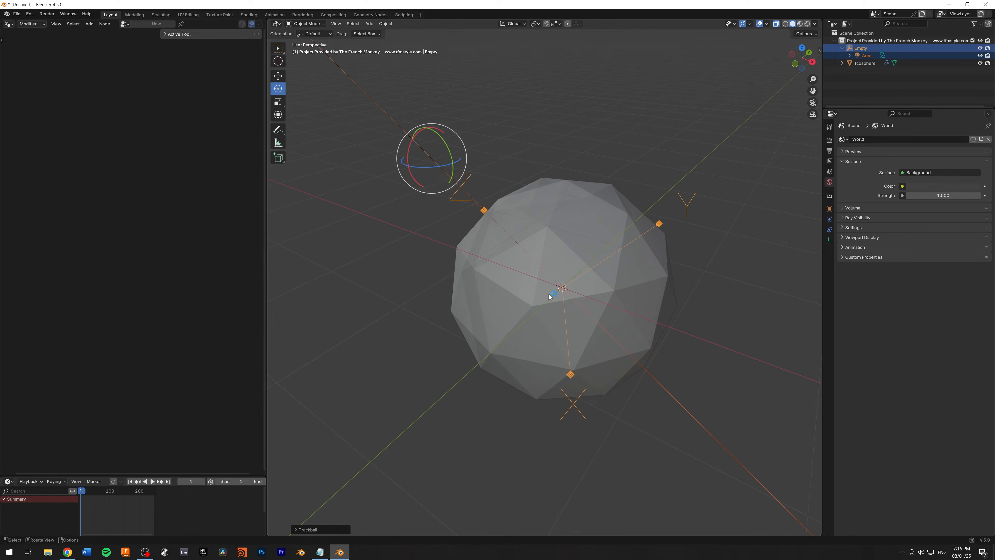
middle_drag(548, 294, 545, 287)
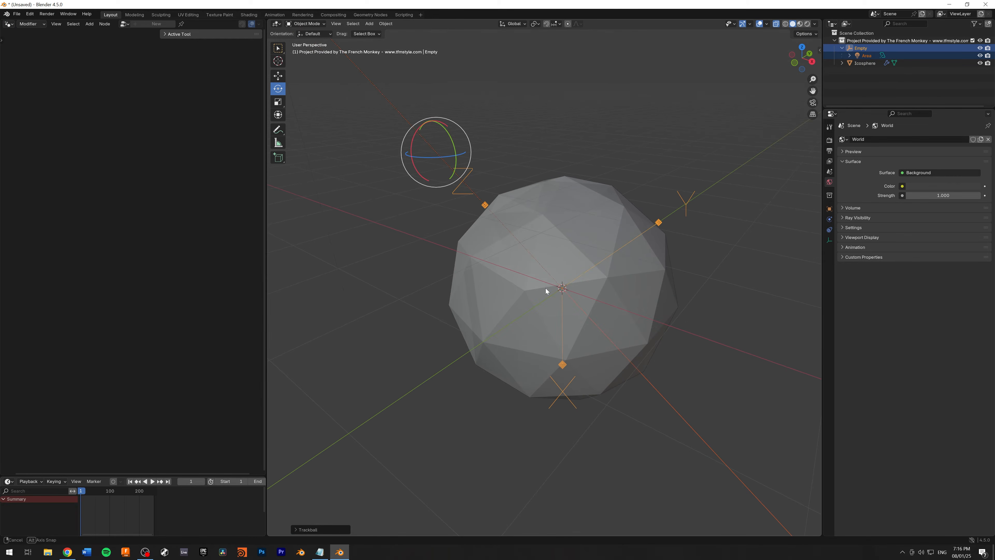
click(864, 57)
click(862, 49)
mouse_move(571, 285)
mouse_down()
mouse_move(587, 305)
mouse_move(556, 341)
mouse_move(525, 274)
mouse_move(555, 216)
mouse_move(564, 275)
mouse_move(540, 243)
mouse_move(549, 301)
mouse_move(535, 333)
mouse_move(562, 275)
mouse_up()
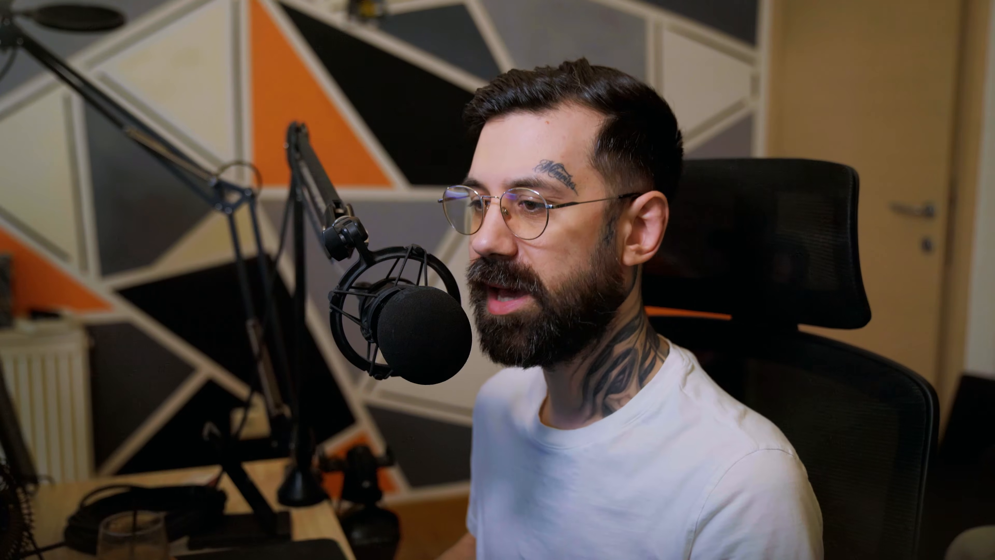
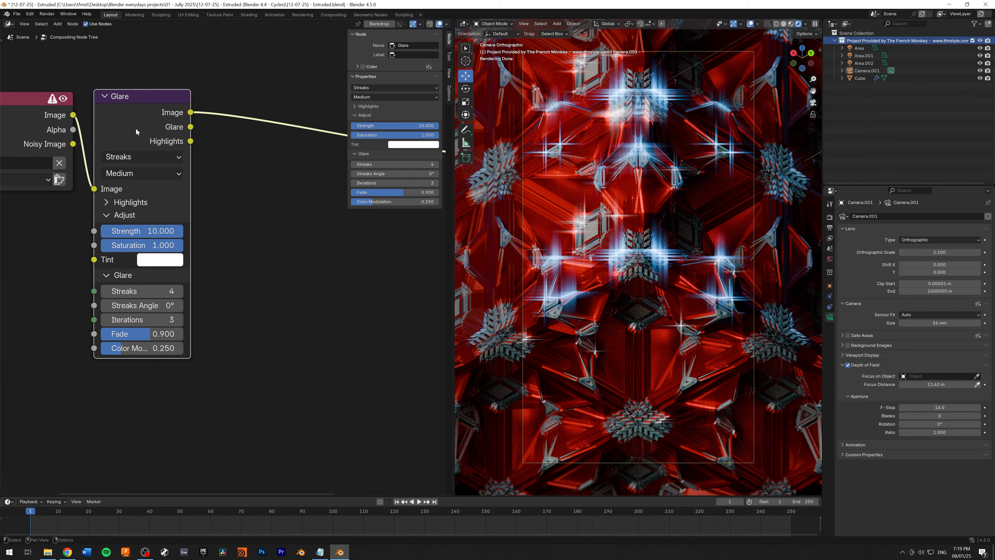
Change the compositor's Glare node to Bloom and set its size to 0.599
click(118, 191)
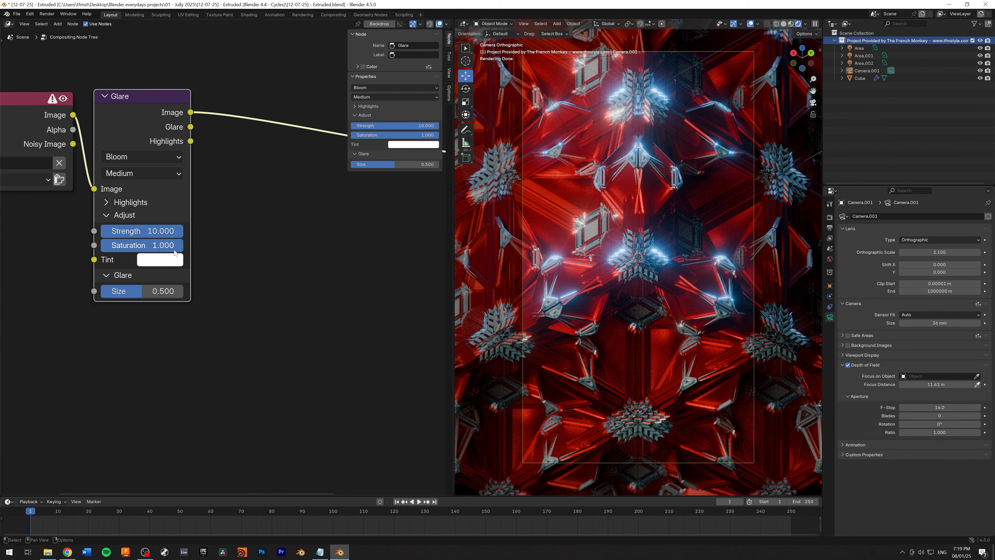
mouse_move(163, 245)
mouse_down()
mouse_move(146, 245)
mouse_move(181, 245)
mouse_up()
mouse_move(144, 292)
mouse_down()
mouse_move(183, 292)
mouse_move(115, 292)
mouse_move(165, 292)
mouse_move(149, 290)
mouse_up()
scroll(262, 225, down, 4)
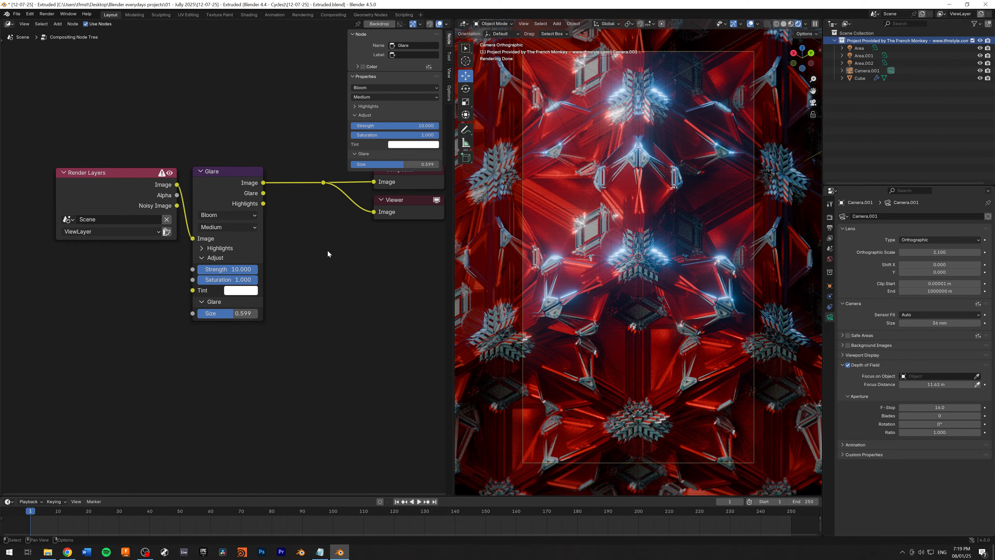
middle_drag(320, 243, 226, 244)
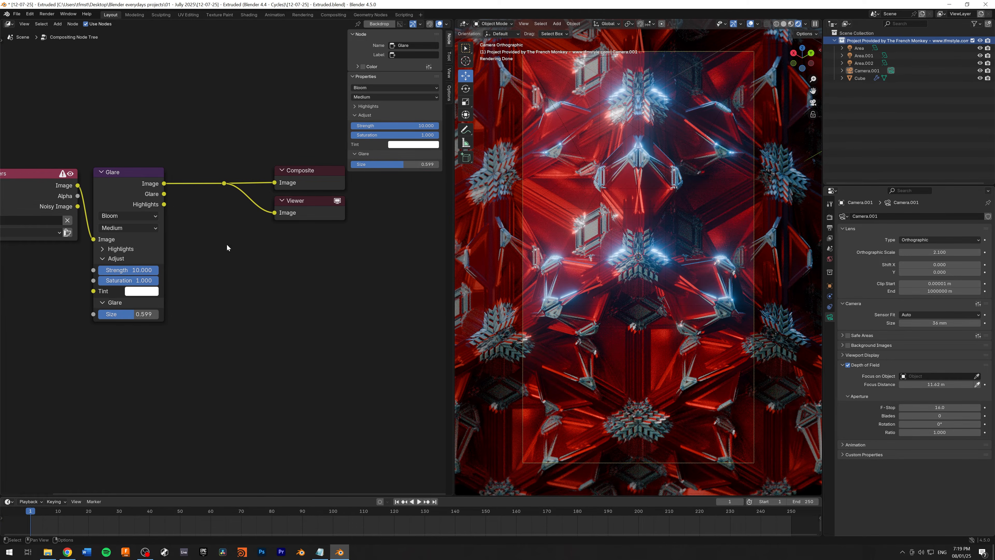
scroll(227, 244, down, 1)
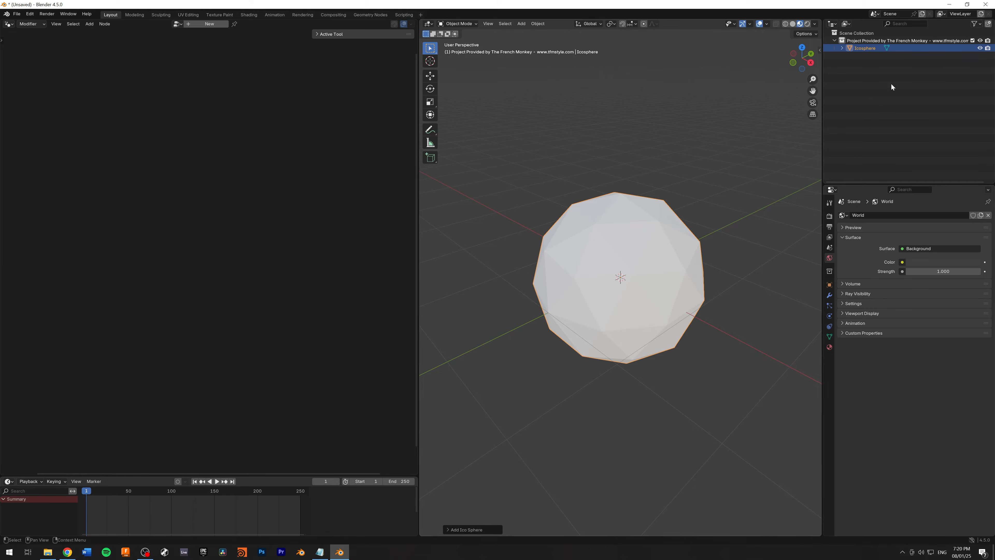
Add a sun light to the icosphere scene and display the viewport in rendered shading
click(523, 24)
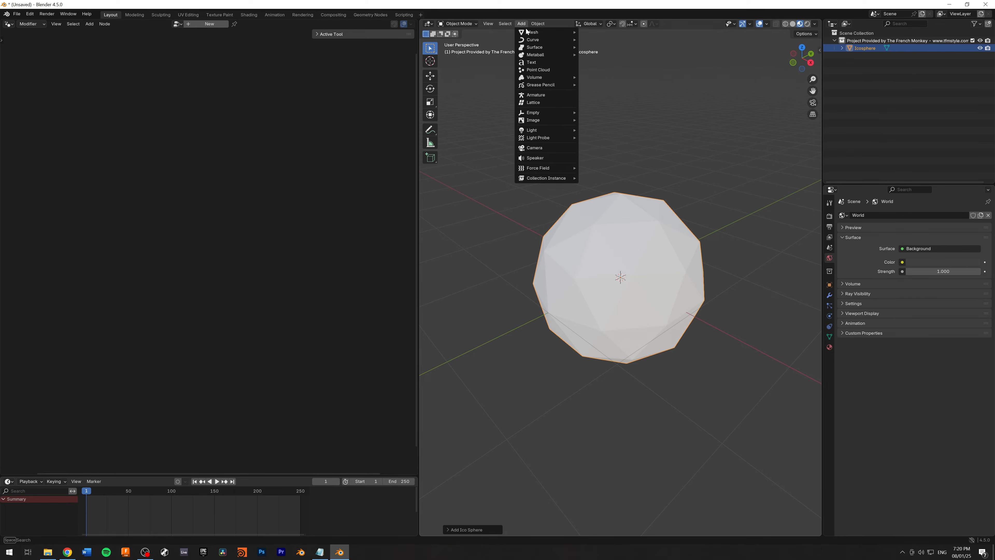
mouse_move(541, 130)
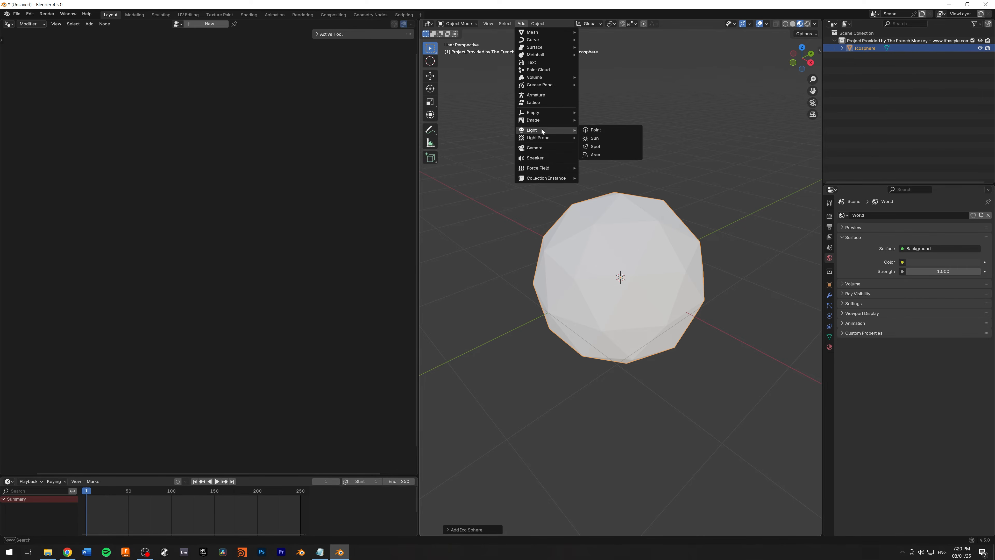
click(597, 138)
mouse_move(702, 312)
middle_down()
mouse_move(676, 255)
mouse_move(633, 256)
mouse_move(645, 211)
mouse_move(638, 250)
middle_up()
click(808, 26)
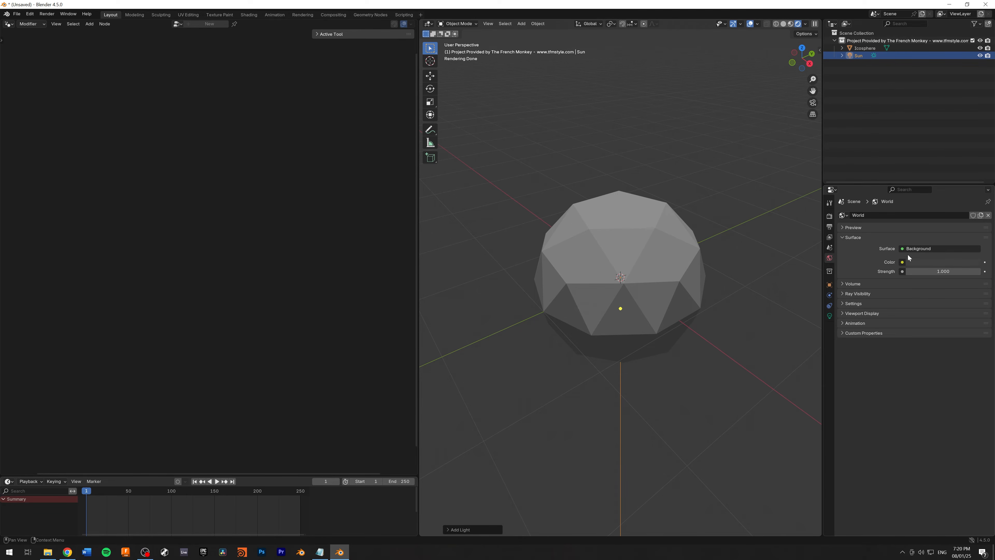
Assign a Sky Texture to the world background's color
click(904, 261)
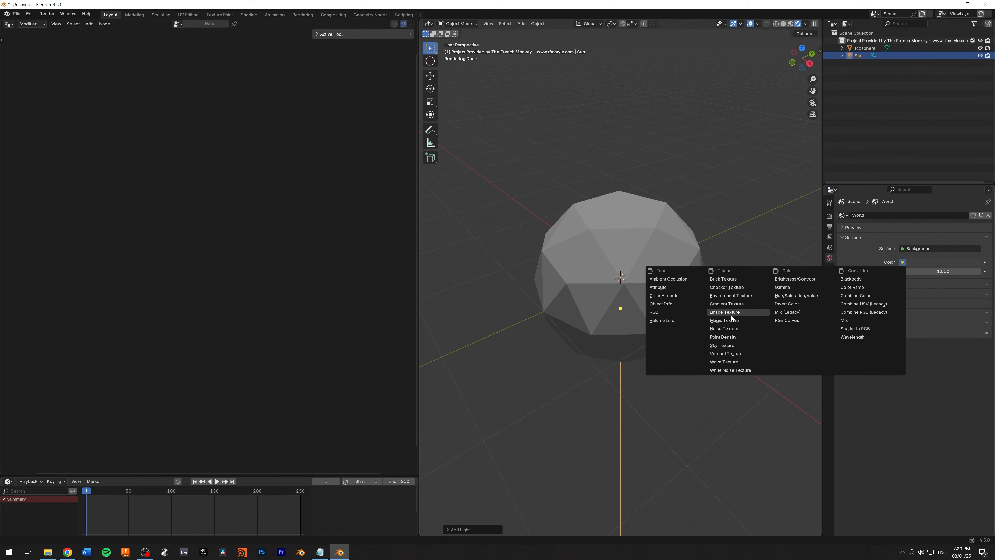
click(731, 345)
middle_drag(662, 262, 695, 240)
drag(944, 290, 937, 290)
middle_drag(629, 200, 621, 220)
scroll(621, 218, down, 7)
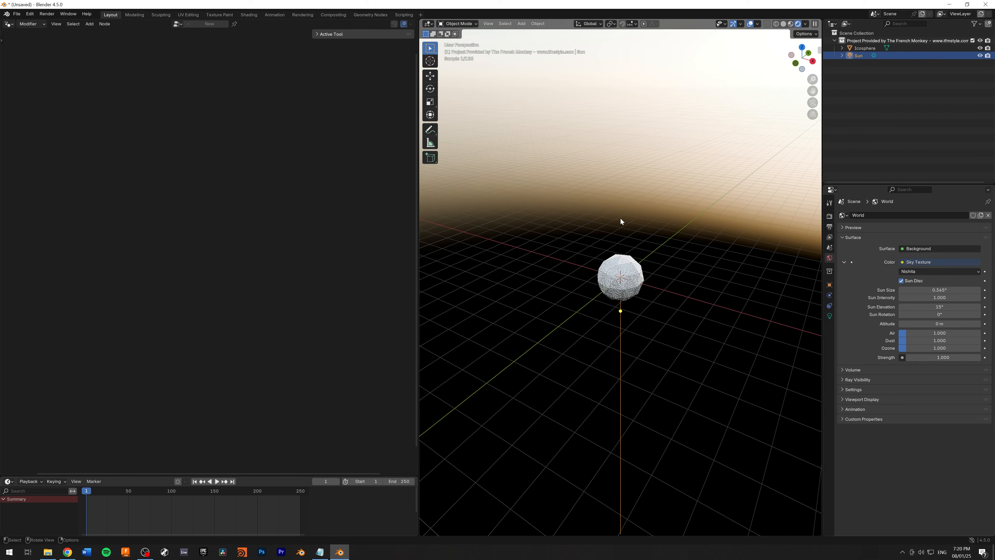
Set the sky's sun intensity to 0.400 and sun elevation to 0.9°, and review the sky types while keeping Nishita
mouse_move(940, 297)
mouse_down()
mouse_move(929, 298)
mouse_move(958, 307)
mouse_move(929, 307)
mouse_move(946, 307)
mouse_up()
click(920, 272)
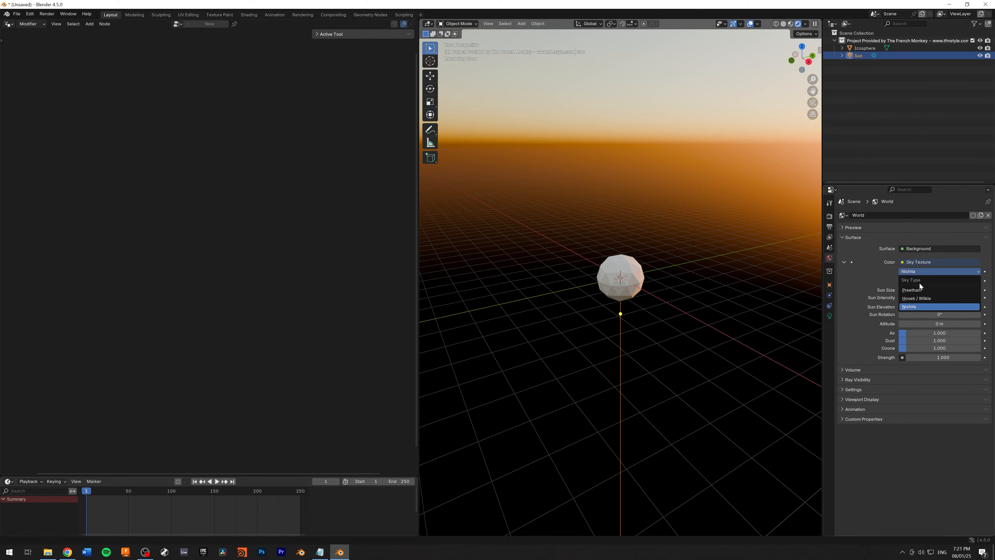
click(921, 292)
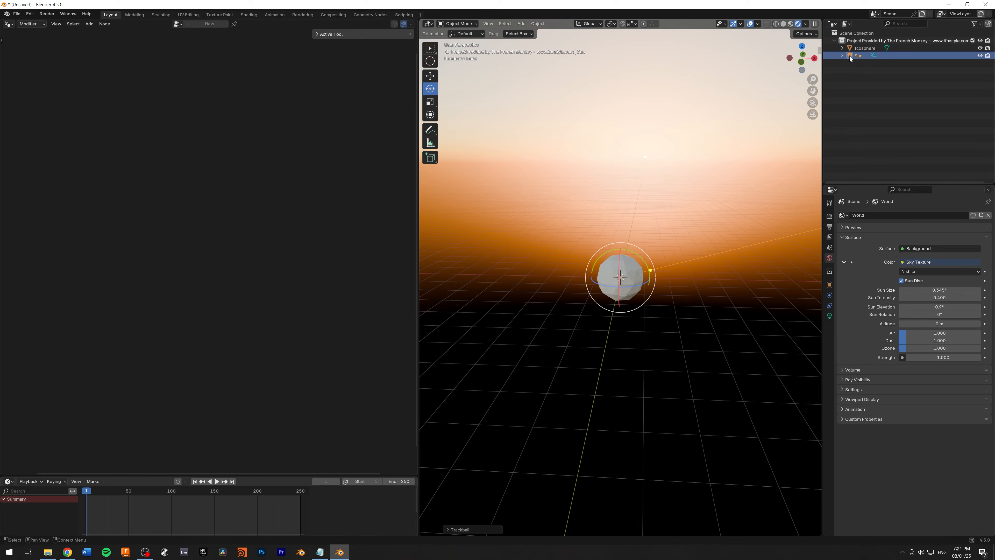
Delete the sun light, and set the sky texture's sun elevation to 15.9° and sun rotation to 94.3°
click(860, 54)
key(Delete)
middle_drag(735, 205, 675, 240)
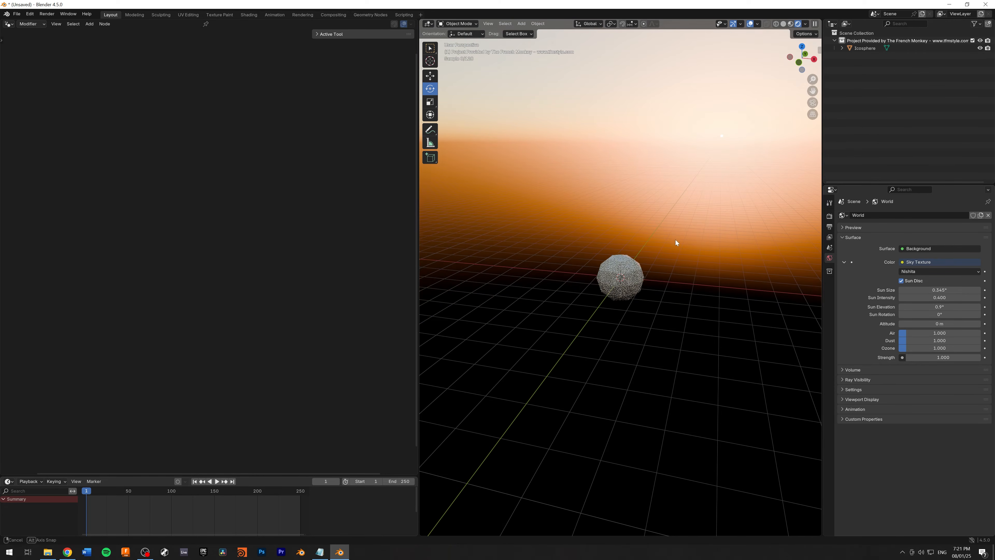
mouse_move(936, 307)
mouse_down()
mouse_move(948, 306)
mouse_move(909, 307)
mouse_move(963, 314)
mouse_move(936, 315)
mouse_up()
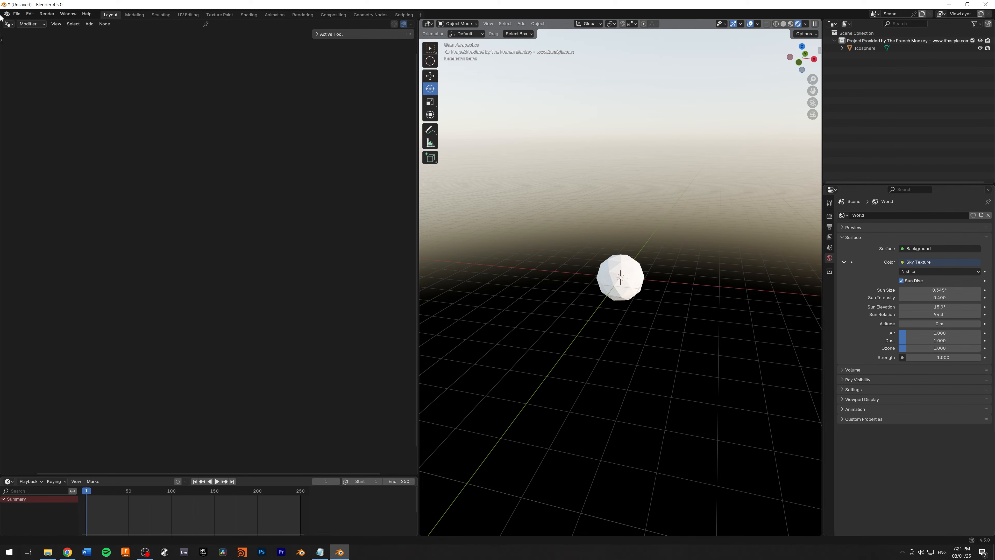
Replace the Geometry Node Editor with the Shader Editor and show the whole world node tree
click(10, 24)
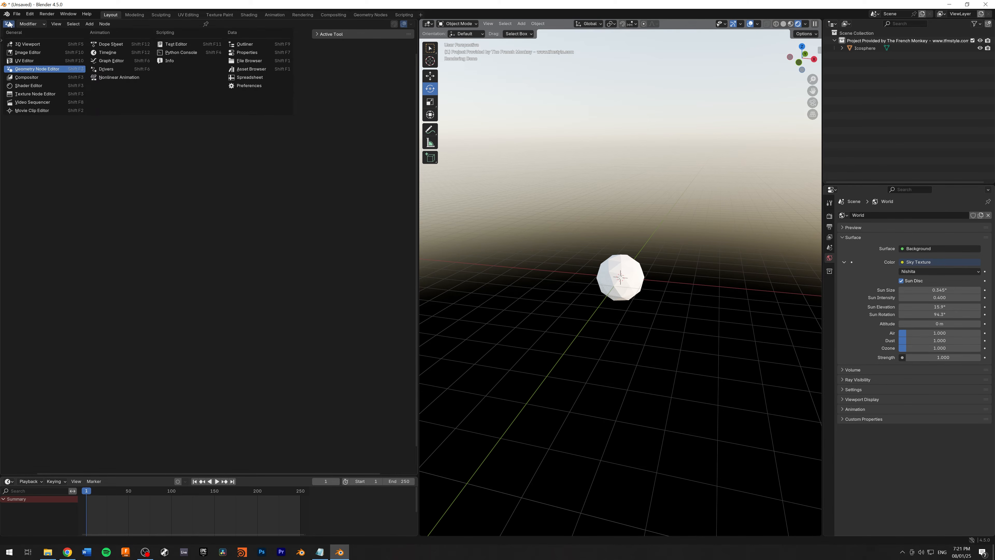
click(25, 87)
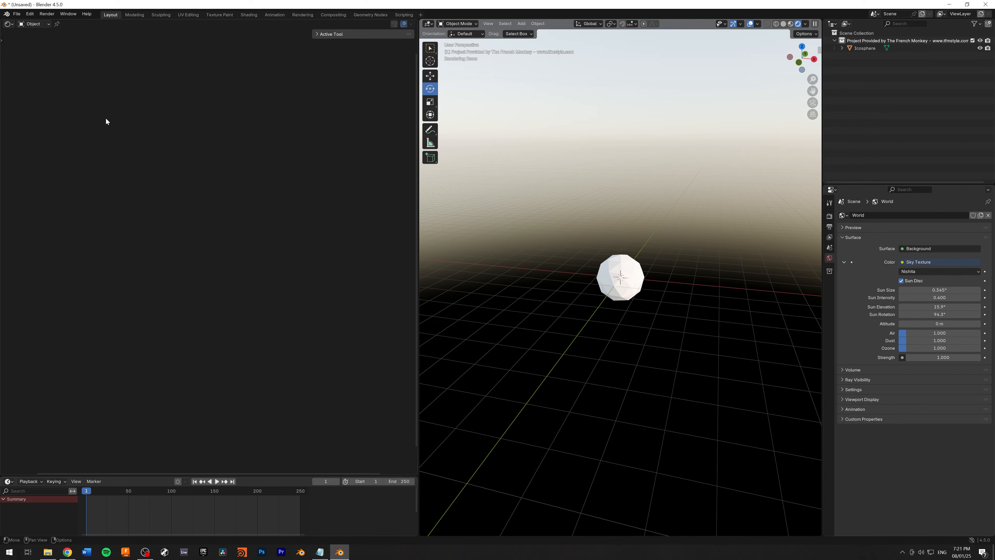
click(41, 24)
click(34, 51)
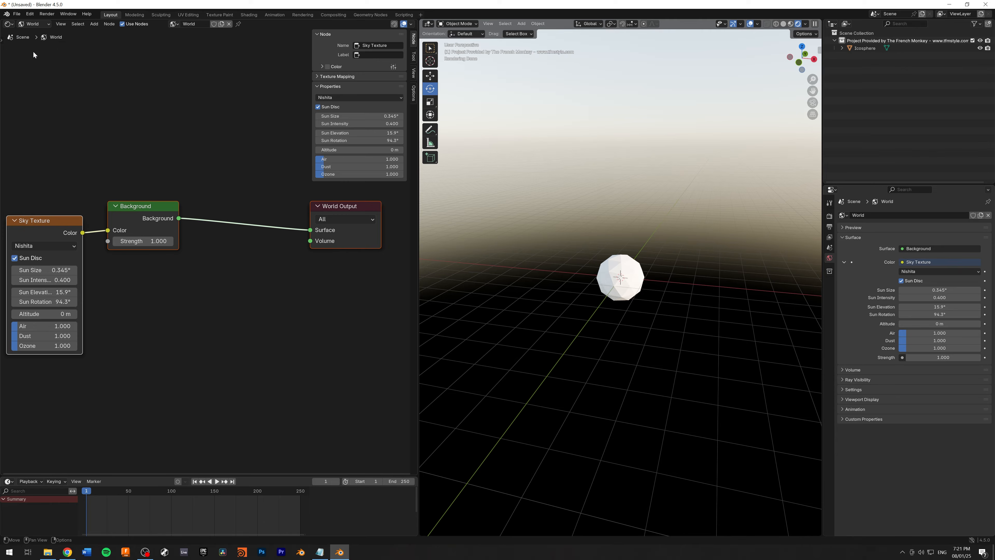
key(Home)
Arrange the Background node next to World Output and the Sky Texture node just before Background
drag(211, 186, 316, 198)
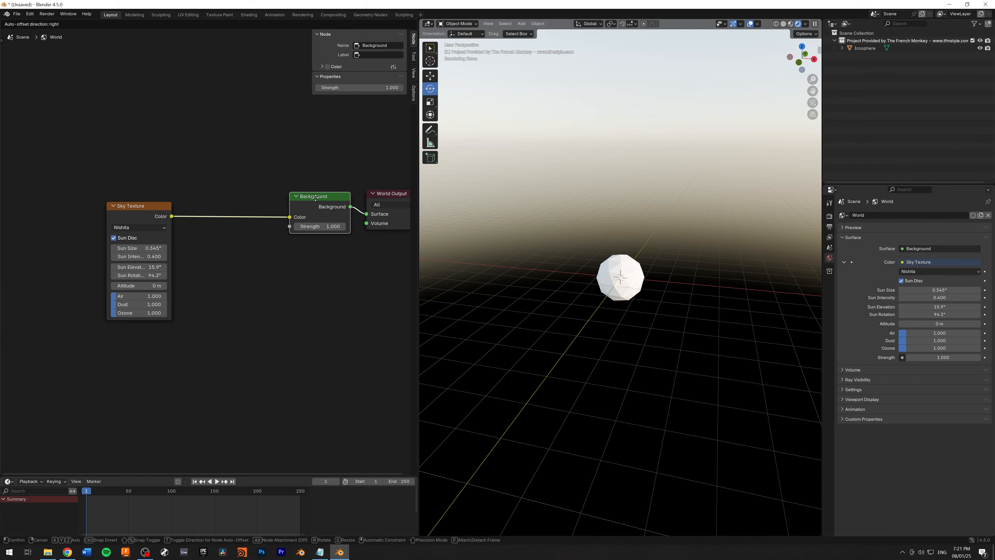
drag(135, 205, 224, 198)
click(322, 295)
Add a Noise Texture node below the Sky Texture node in the world tree
middle_drag(311, 273, 195, 189)
scroll(243, 305, up, 1)
key(shift+a)
text(noise)
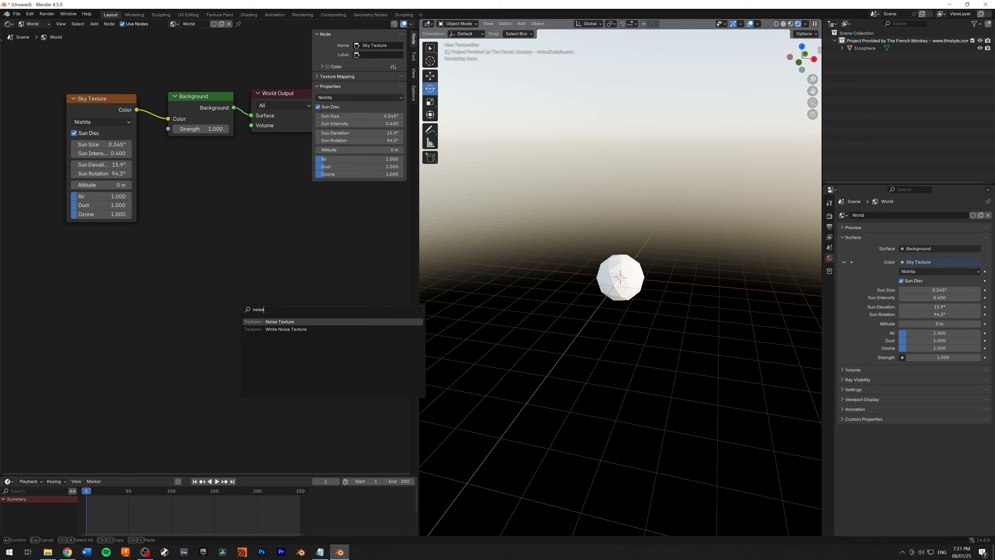
key(Return)
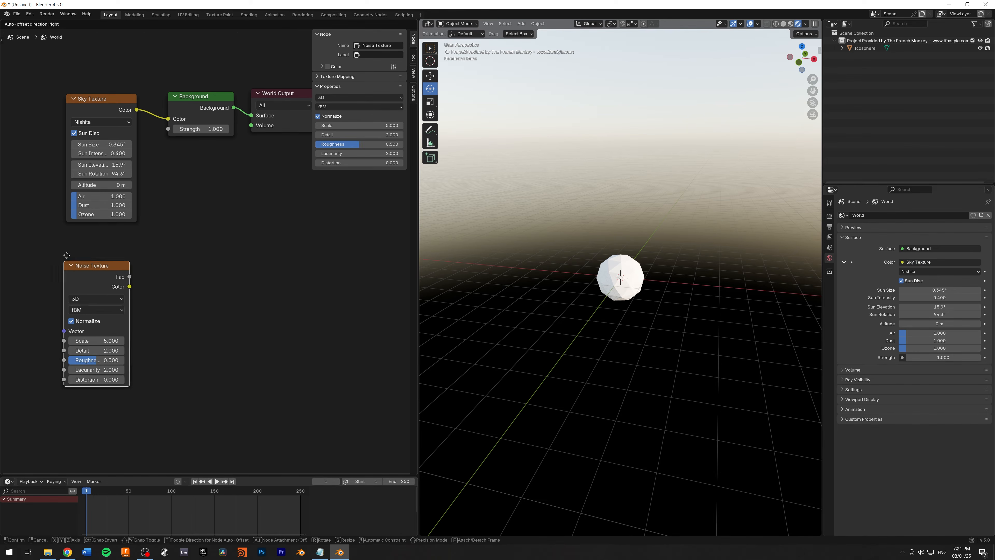
click(65, 241)
Connect the Noise Texture's color output to the Background color and set the noise scale to 32.500
drag(132, 267, 168, 118)
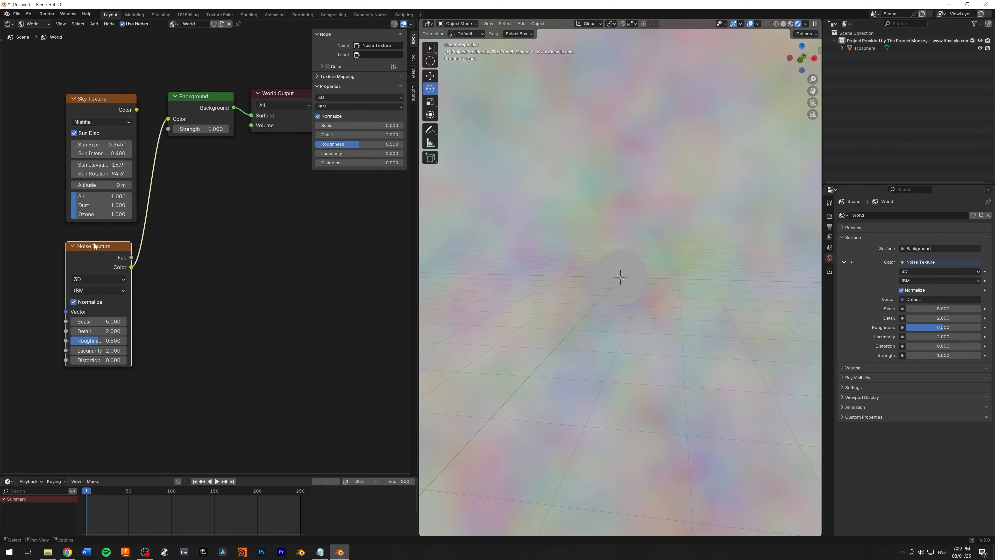
drag(94, 246, 69, 252)
drag(63, 326, 90, 327)
Add a Color Ramp node between the Noise Texture and Background nodes in the world tree and view the result around the sphere
key(shift+a)
text(color ramp)
key(Return)
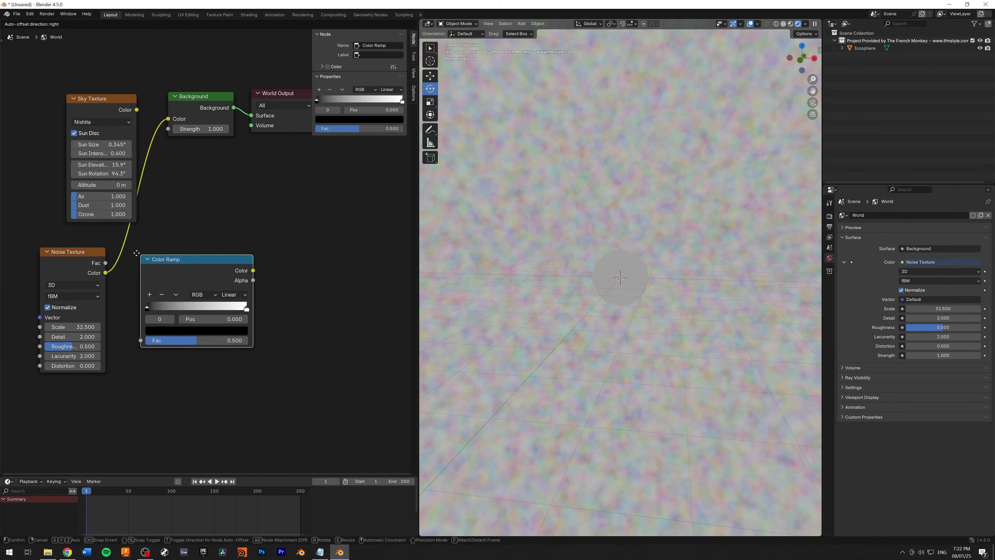
click(118, 242)
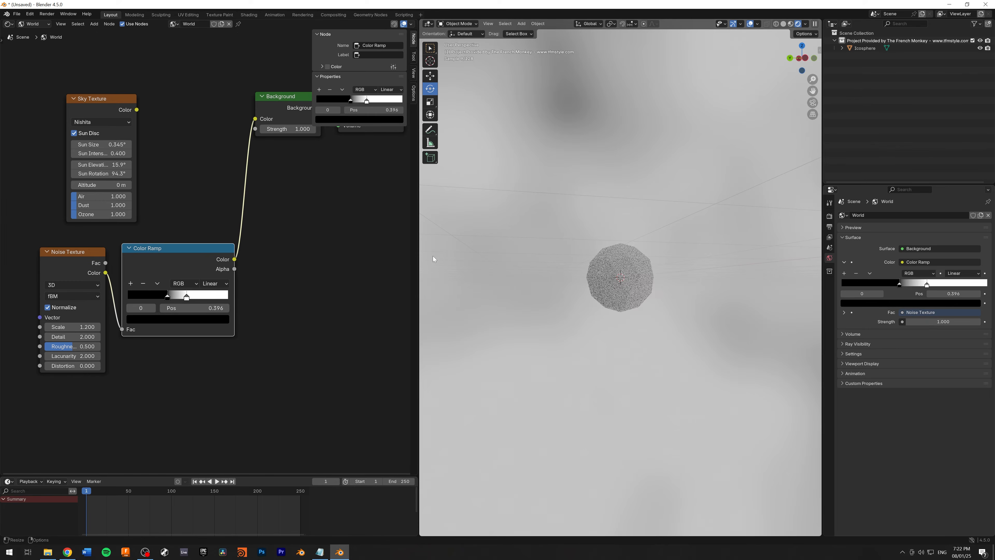
middle_drag(434, 256, 735, 269)
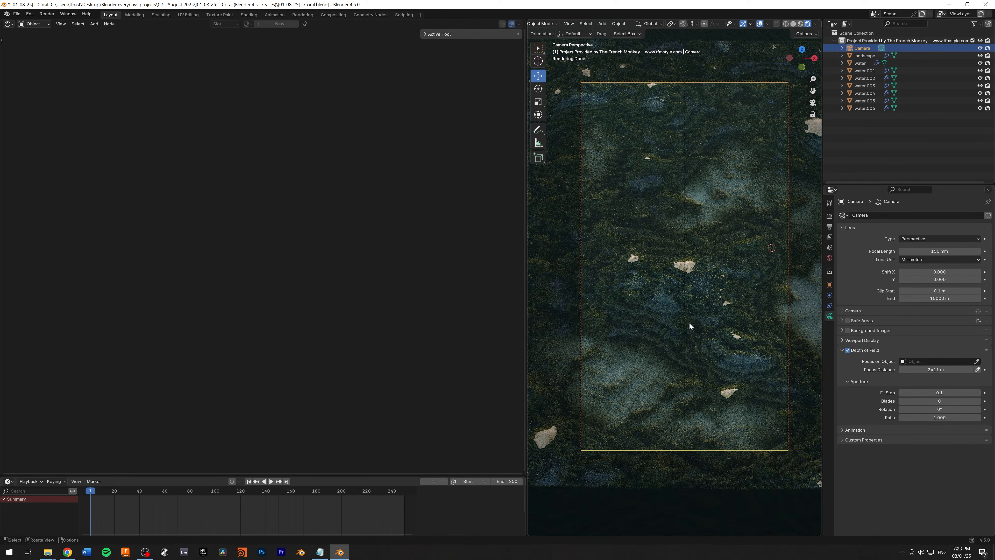
Show the camera's viewport display settings and compare its composition guides in Rendered and Solid shading
click(842, 340)
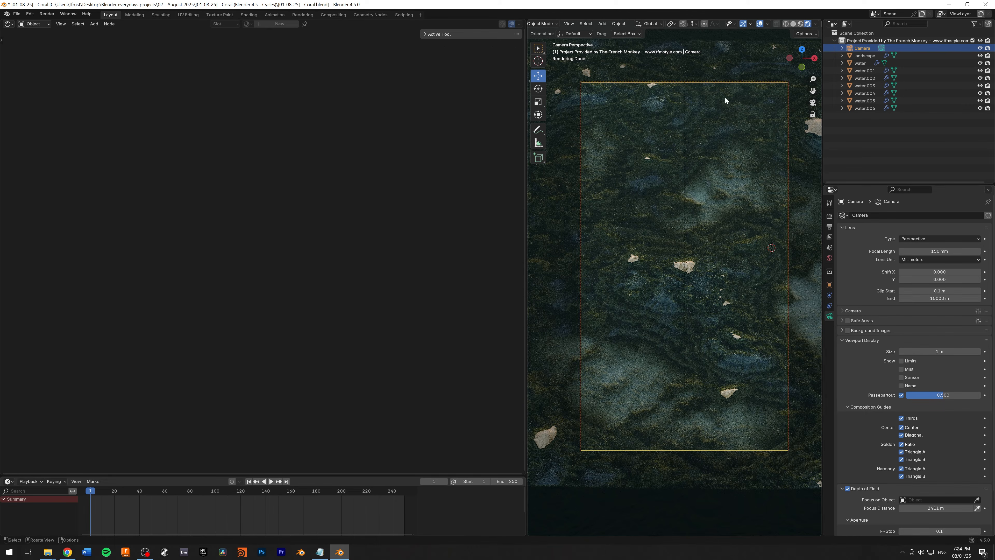
click(794, 24)
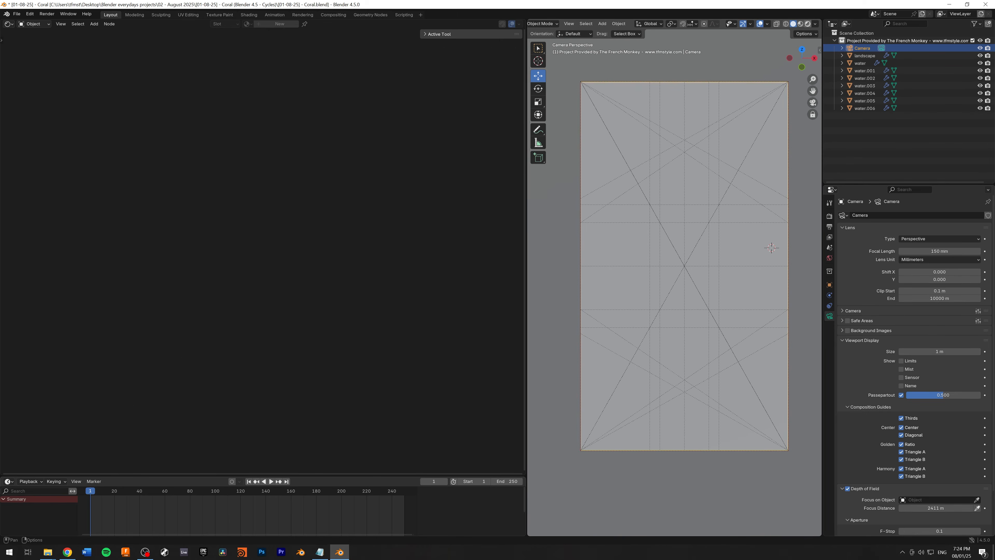
click(808, 24)
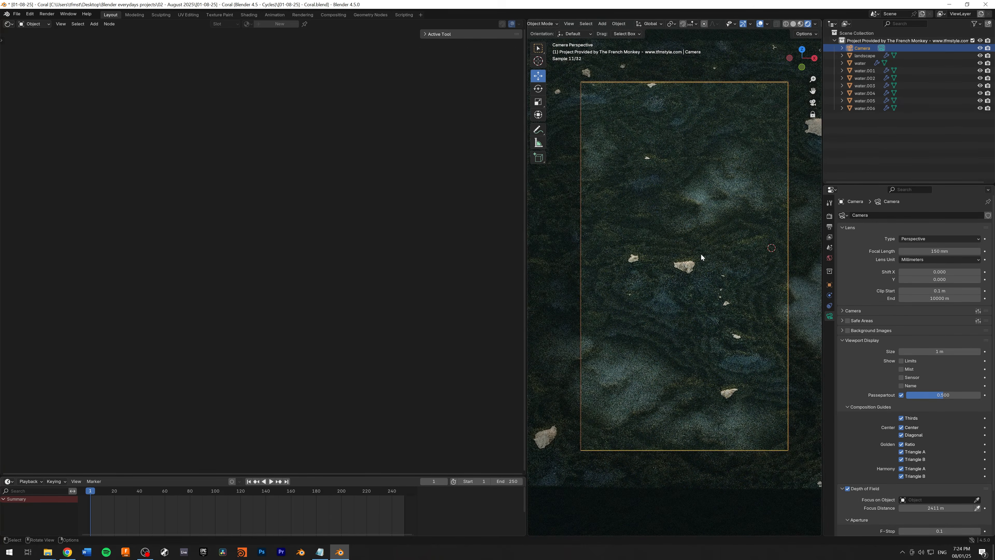
click(792, 24)
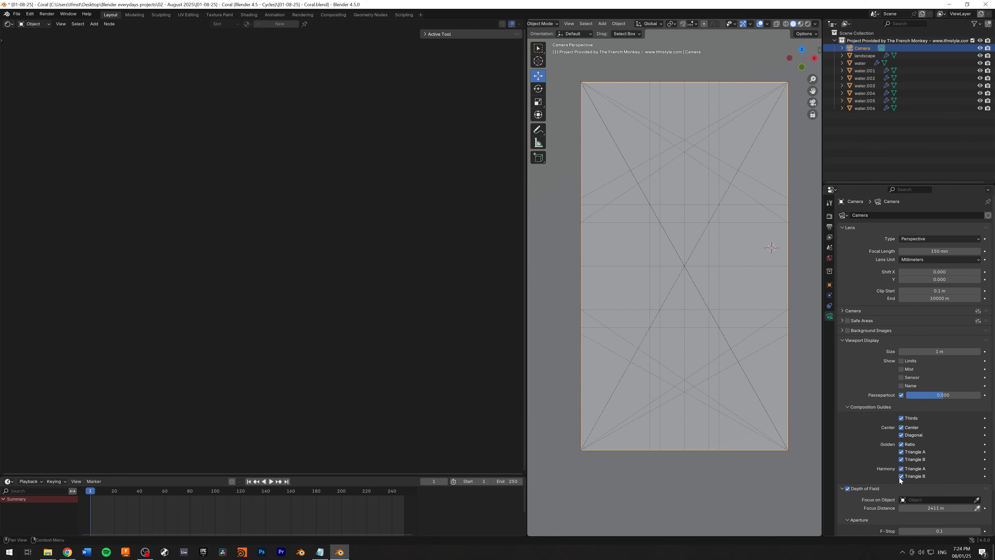
Toggle the camera's Harmony triangle, Golden Triangle B and Golden Ratio composition guides
drag(900, 476, 902, 460)
click(900, 444)
click(901, 443)
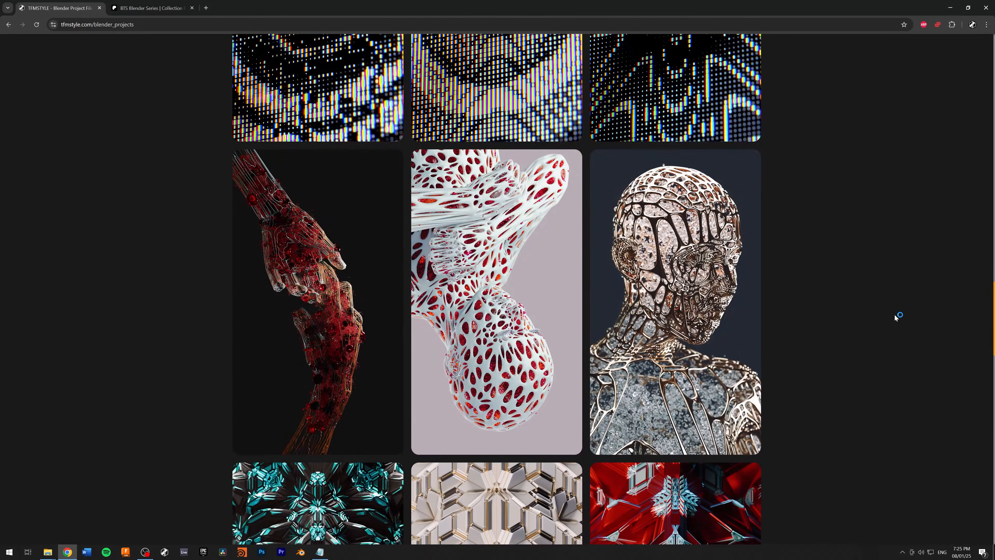
Look through the artwork gallery on the TFMSTYLE Blender project files page and return to its beginning
scroll(896, 318, down, 10)
scroll(895, 316, down, 10)
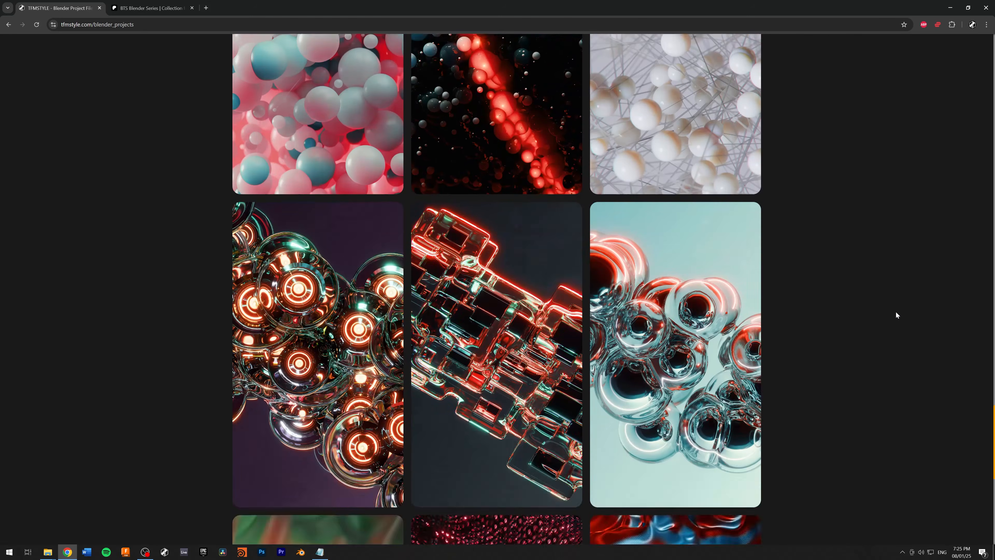
scroll(895, 311, up, 13)
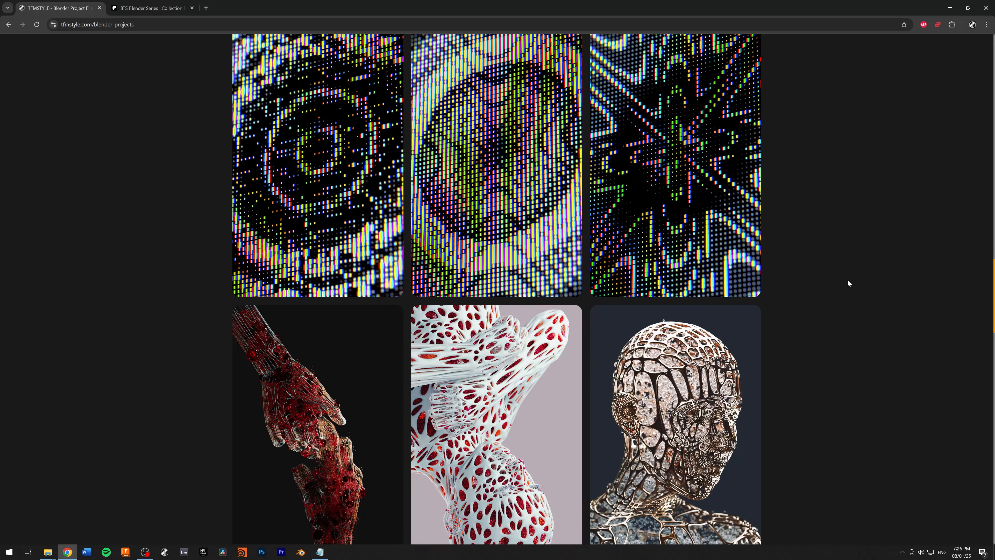
scroll(848, 279, down, 5)
scroll(847, 279, down, 5)
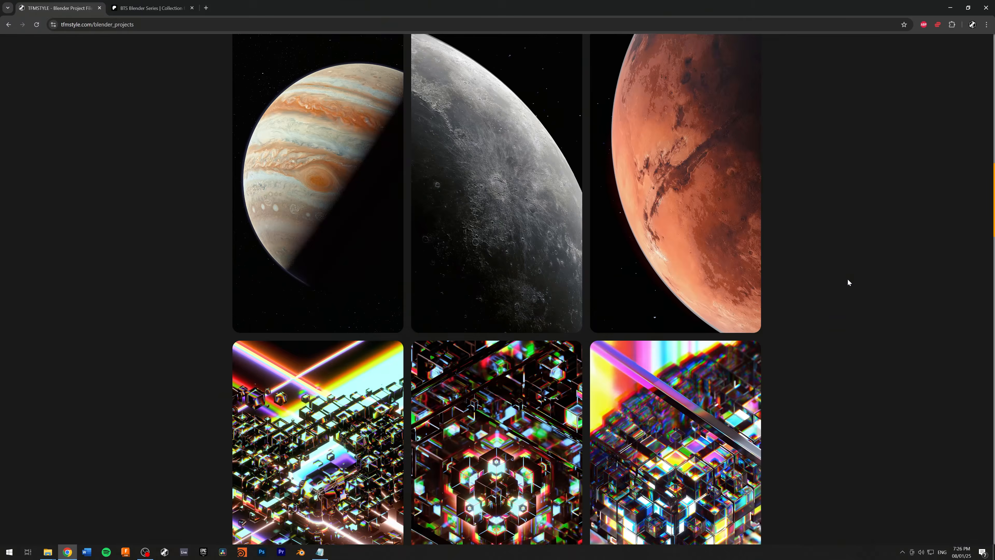
scroll(848, 280, up, 5)
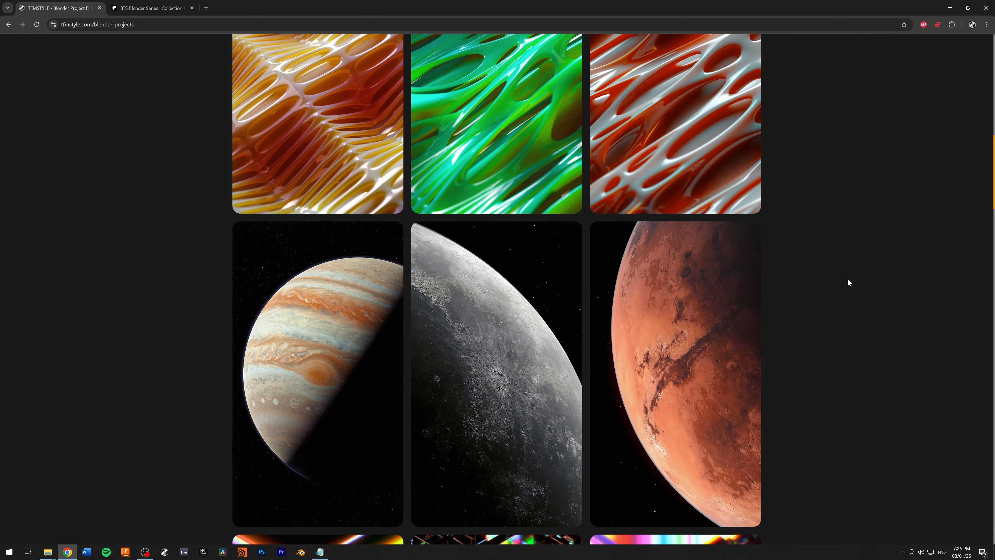
scroll(848, 279, up, 10)
Open the Cinema 4D Project Files Library on the TFMSTYLE site and look through its project gallery
mouse_move(473, 51)
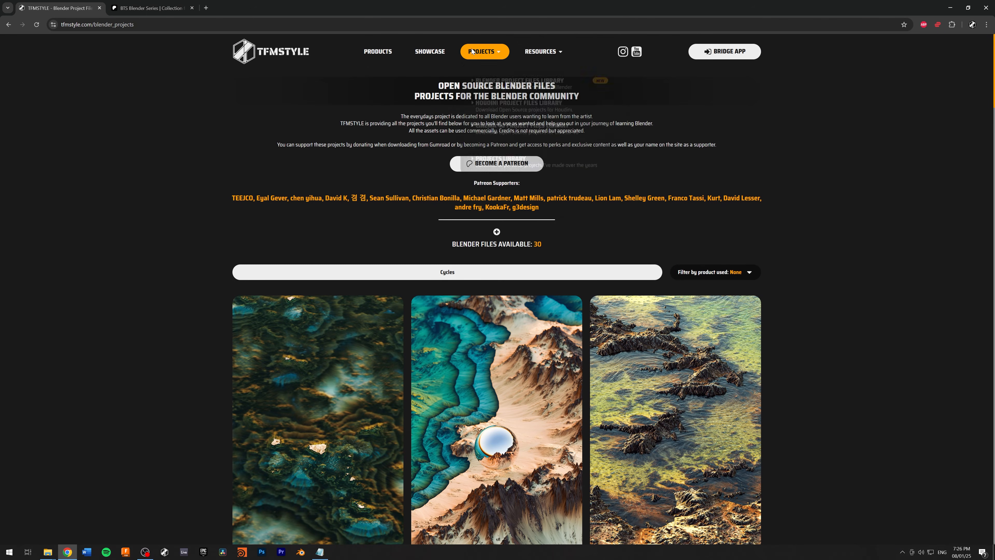
click(521, 117)
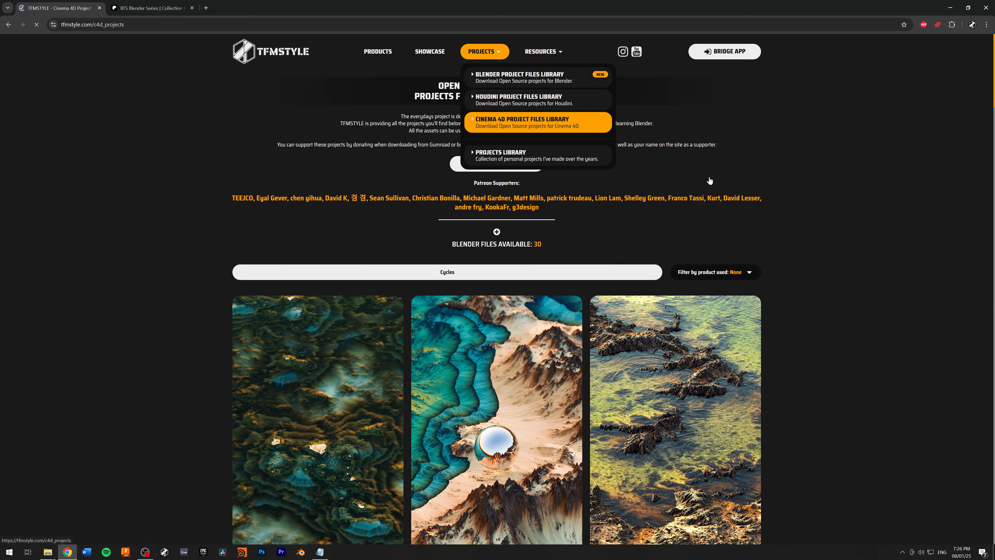
scroll(893, 292, down, 6)
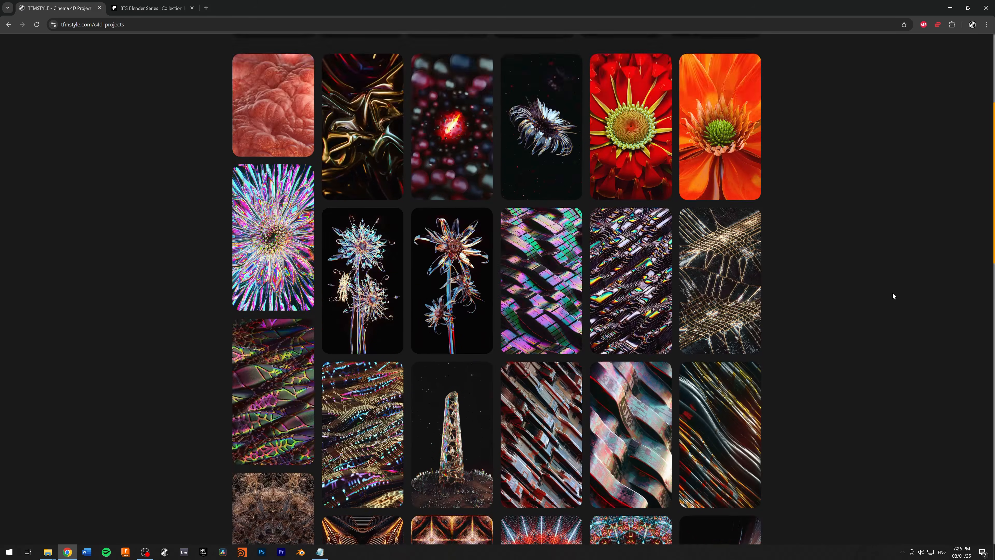
scroll(892, 290, down, 2)
scroll(892, 274, down, 12)
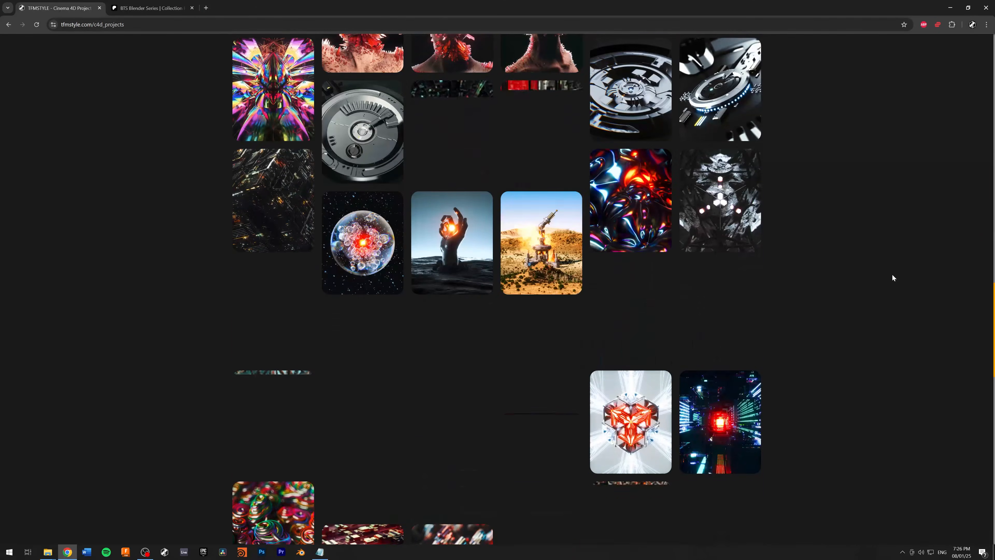
scroll(891, 274, down, 10)
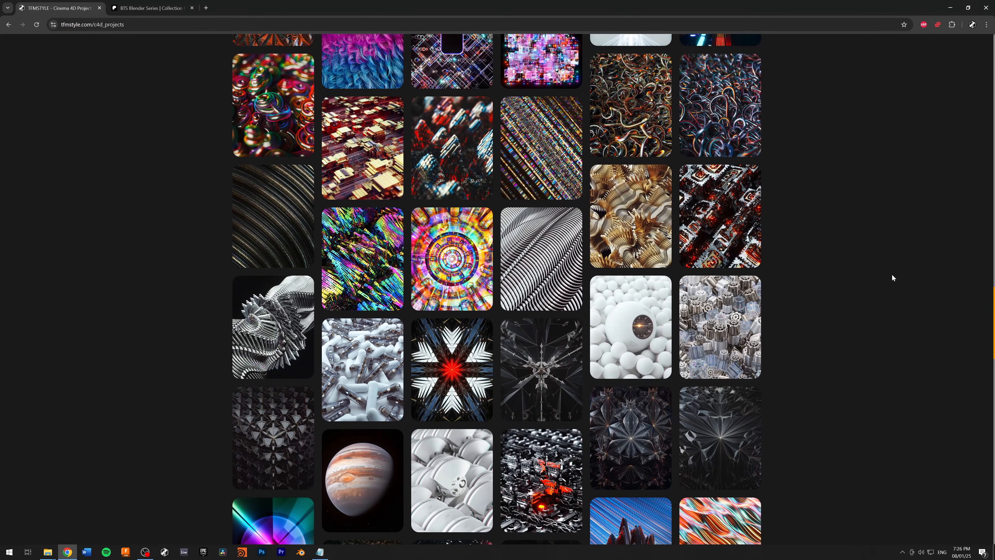
scroll(892, 274, down, 20)
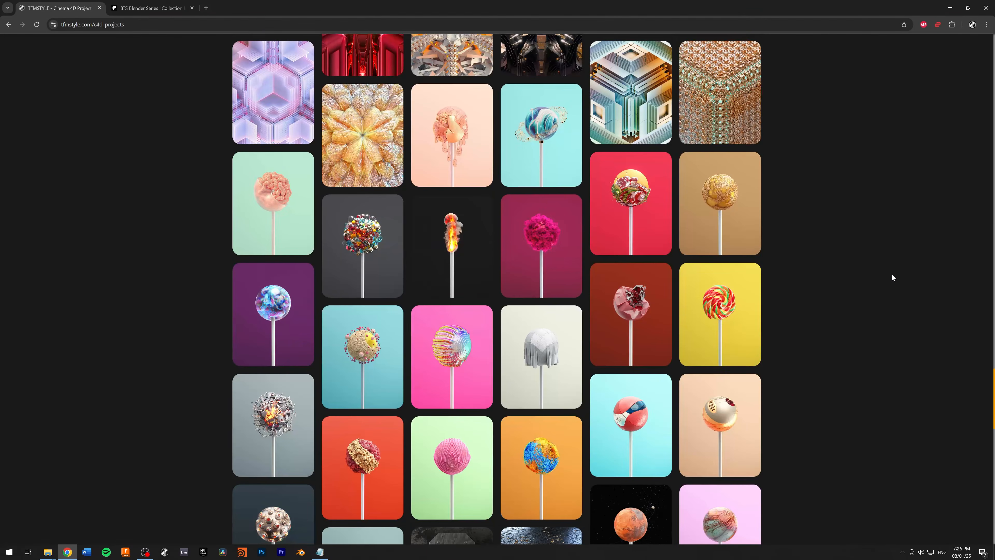
scroll(891, 273, down, 10)
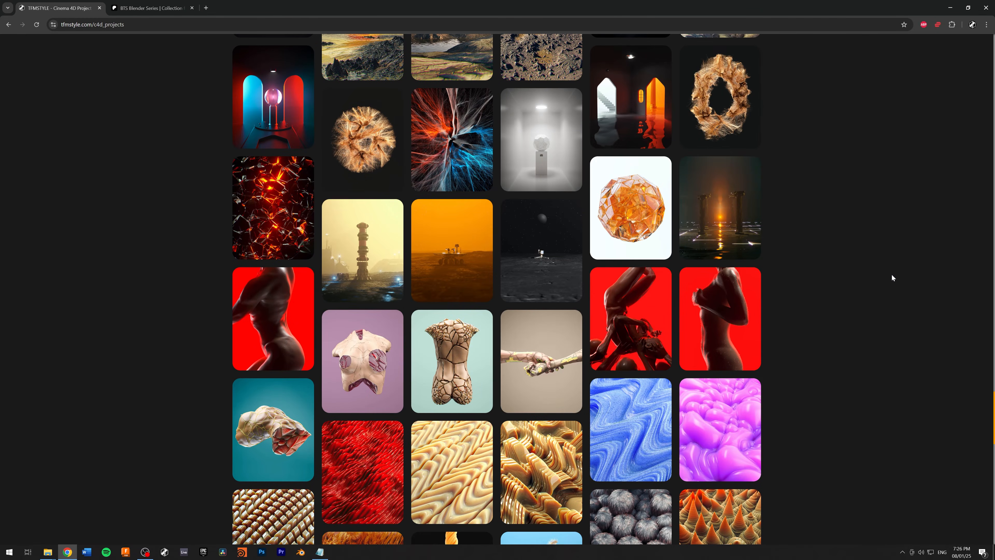
scroll(892, 278, up, 3)
scroll(891, 277, up, 3)
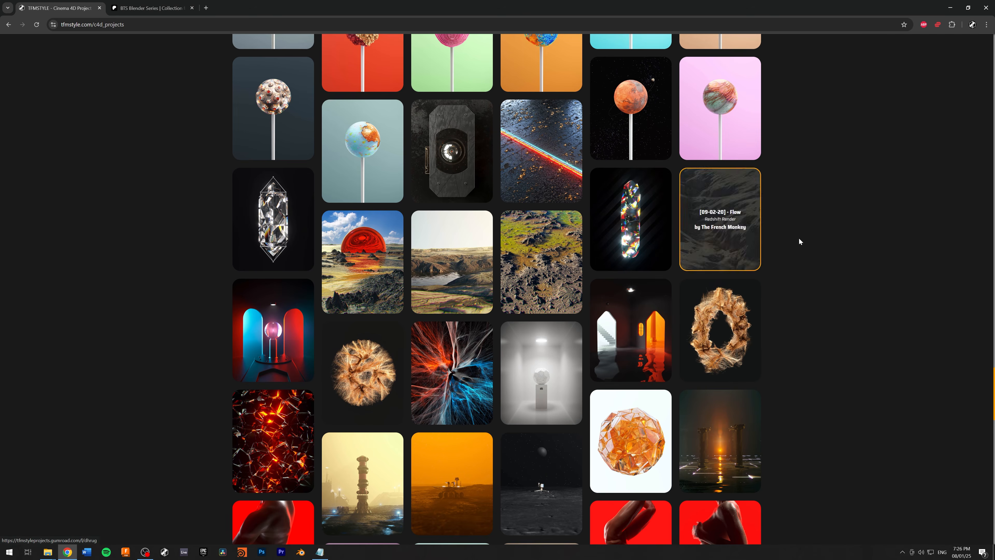
scroll(845, 253, up, 20)
scroll(845, 253, up, 10)
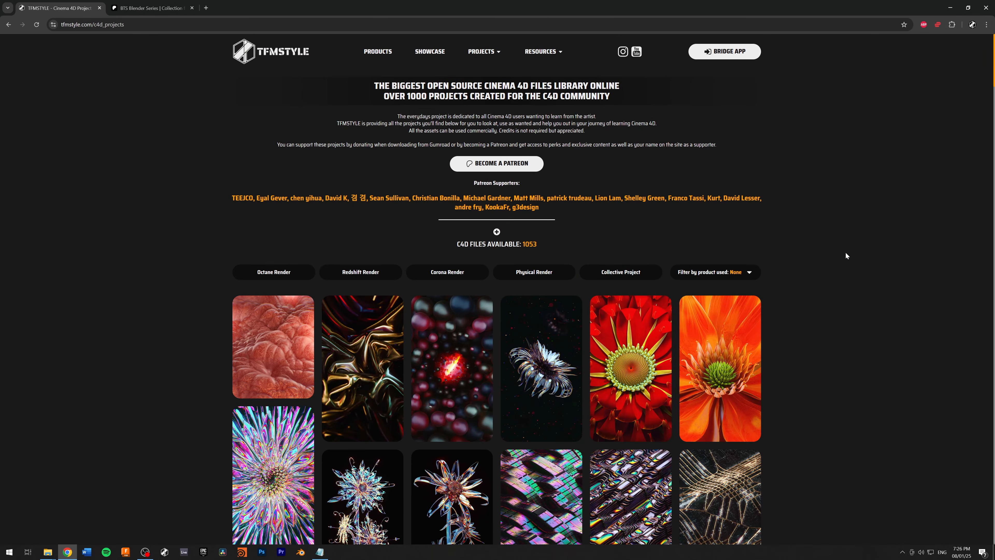
Review the paid membership tiers on the TFMSTYLE Patreon membership page
mouse_move(483, 52)
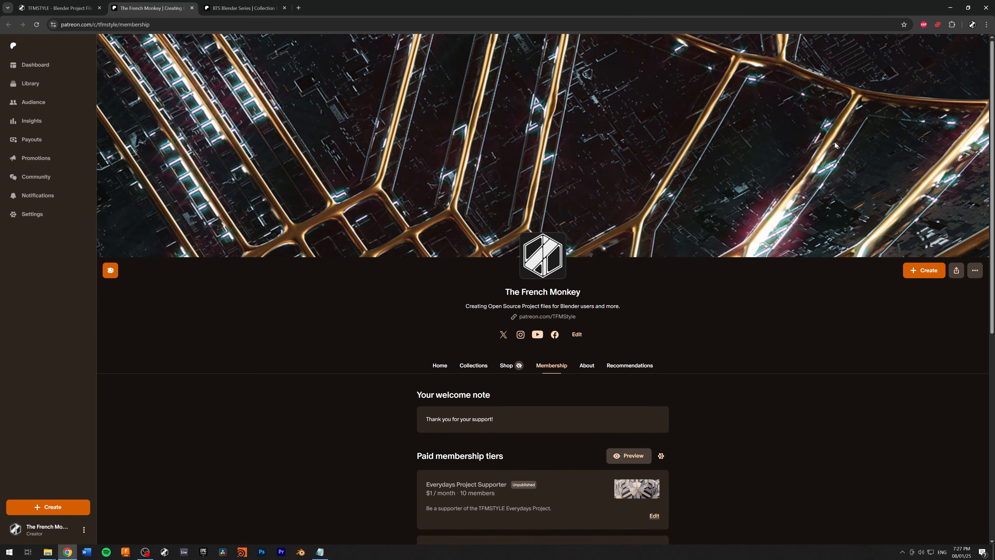
scroll(835, 143, down, 6)
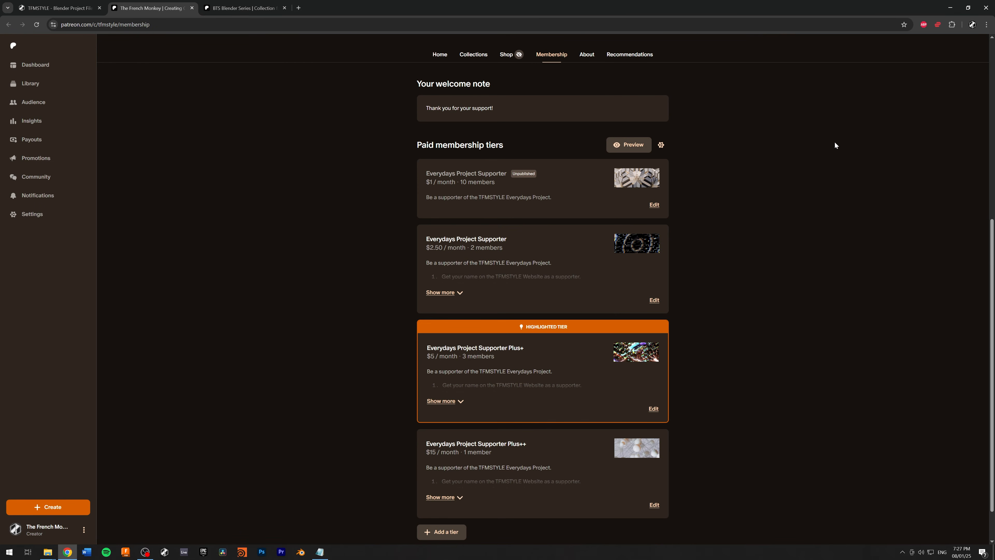
scroll(835, 145, up, 6)
Return to the TFMSTYLE site and look through its Products page down to the product categories
click(77, 9)
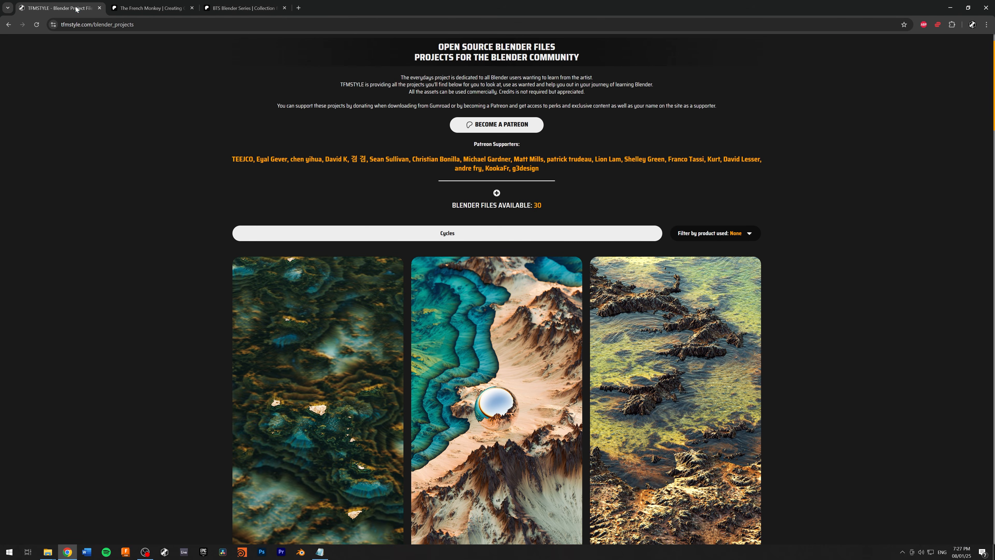
scroll(528, 146, up, 1)
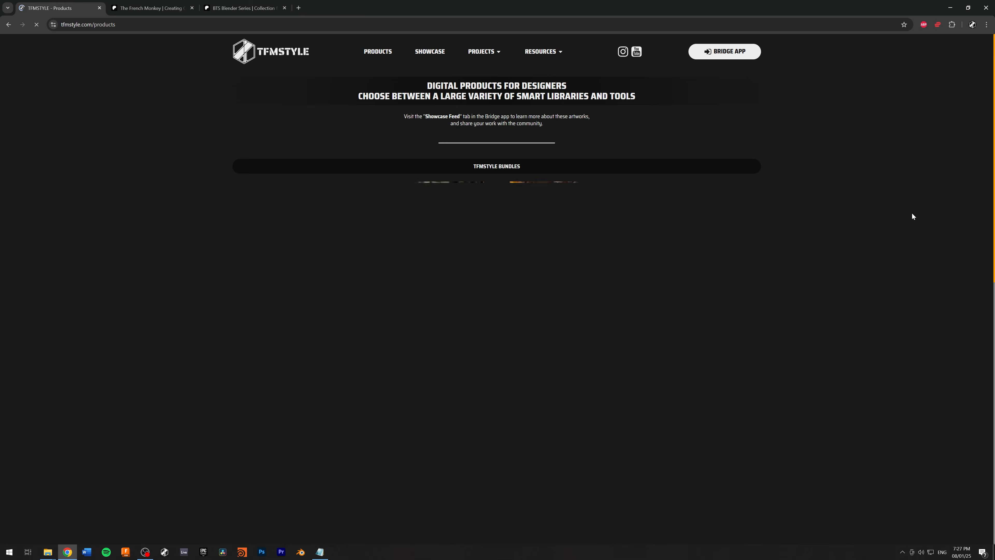
scroll(912, 213, down, 7)
scroll(912, 213, down, 13)
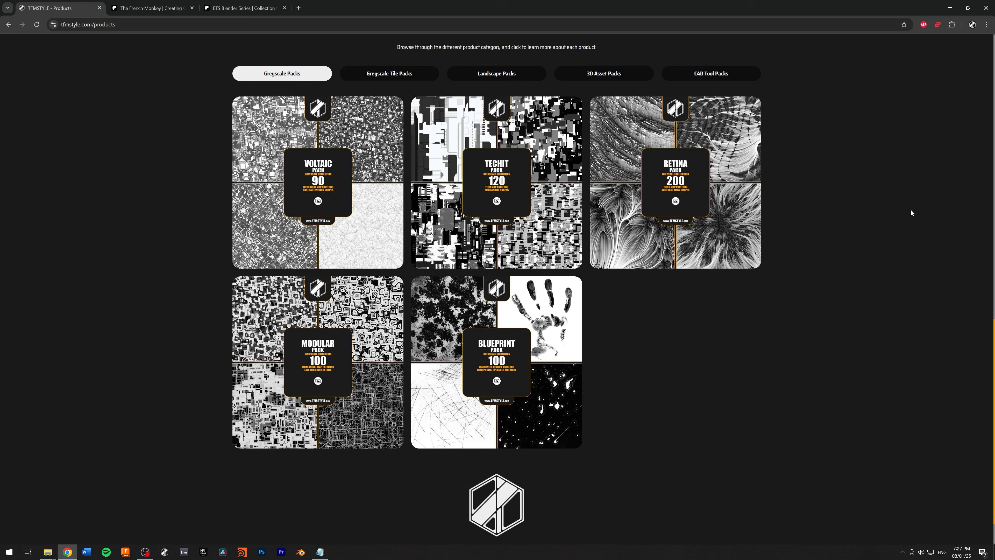
Show the Greyscale Tile Packs category and look through its pattern packs
click(390, 74)
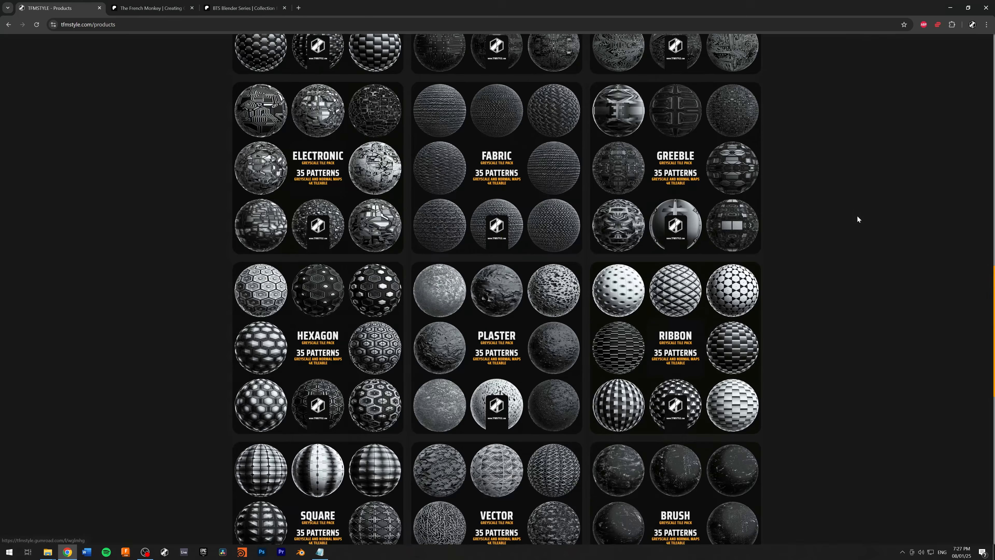
scroll(851, 217, up, 8)
scroll(851, 215, down, 8)
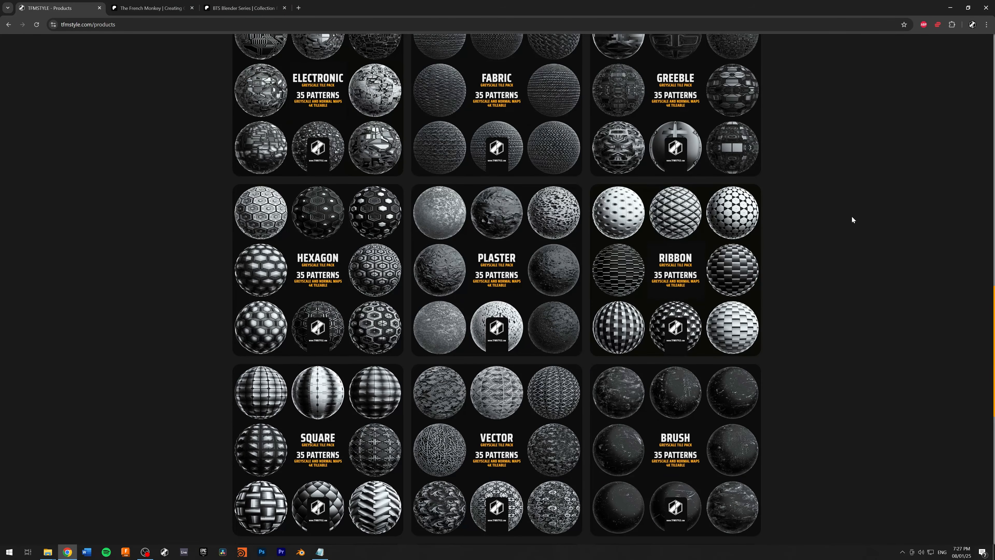
scroll(852, 215, down, 4)
scroll(852, 216, up, 1)
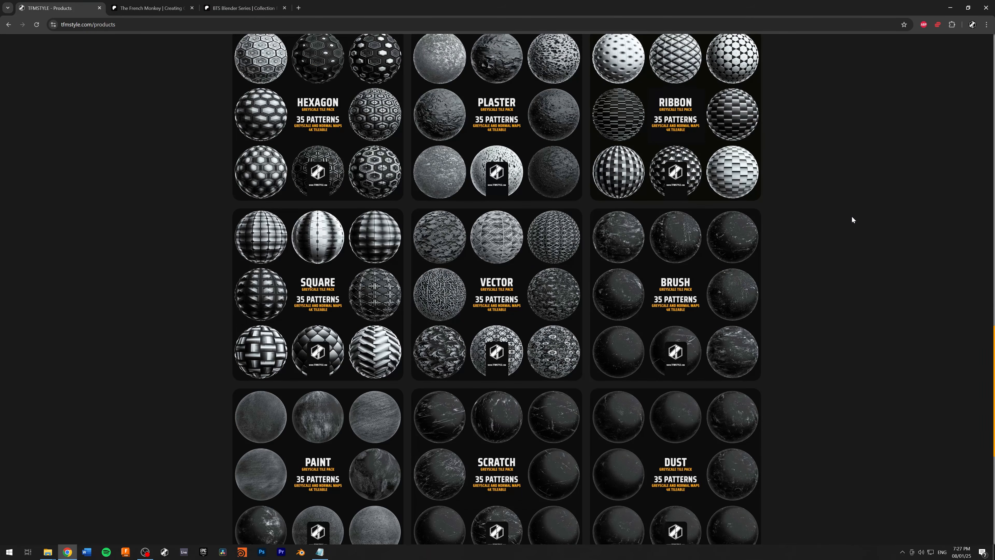
scroll(852, 216, down, 9)
scroll(851, 217, up, 9)
scroll(852, 217, up, 20)
scroll(851, 216, down, 14)
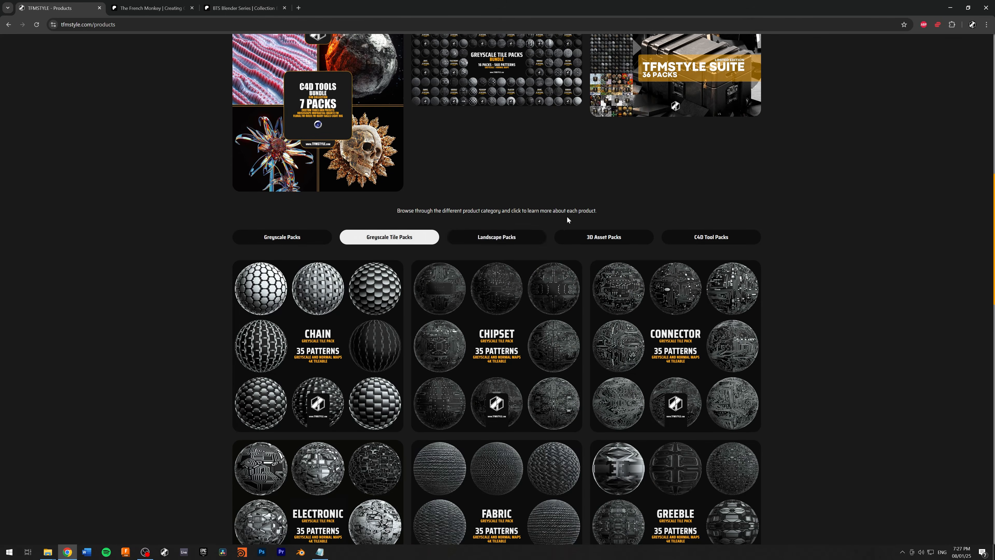
Show the Landscape Packs category and the 3D Asset Packs category on the Products page
click(497, 237)
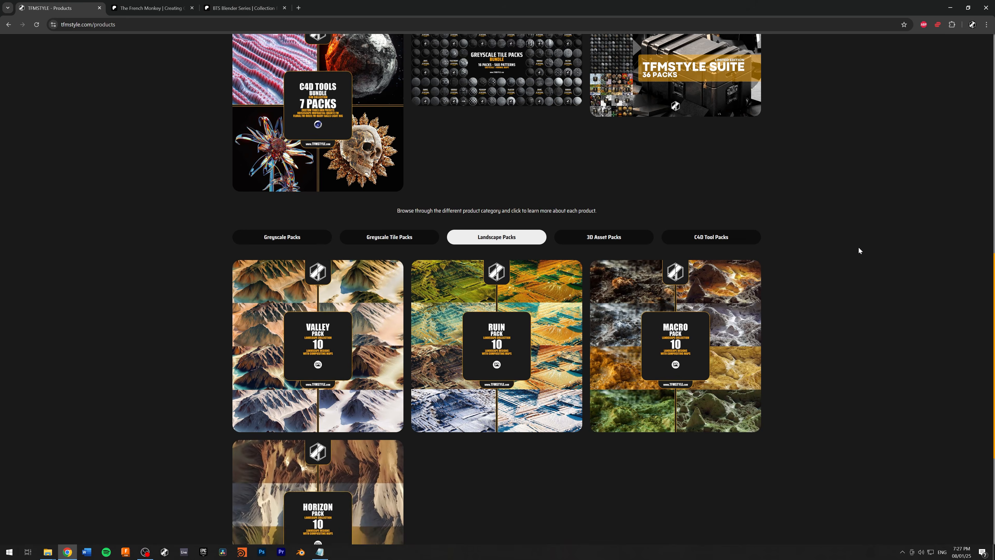
scroll(859, 250, down, 3)
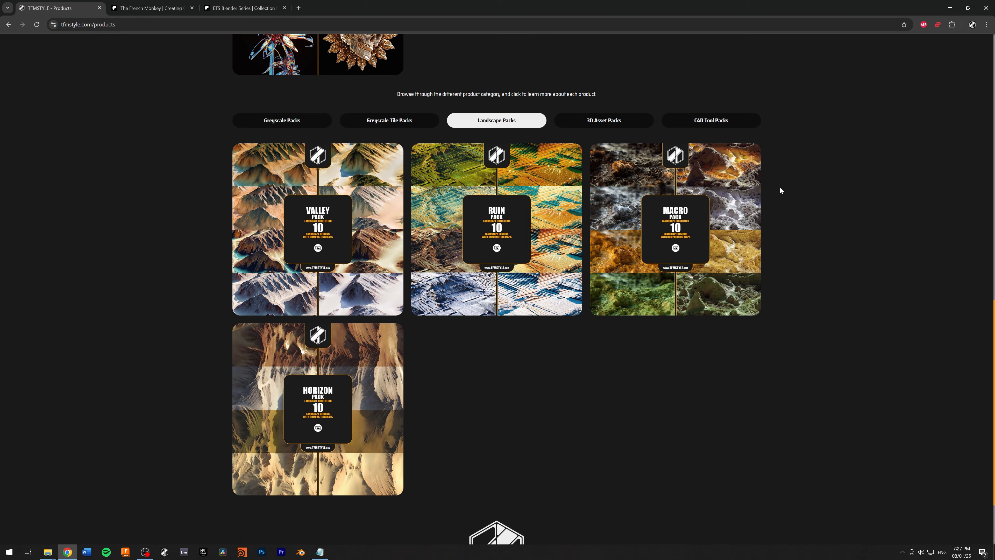
click(606, 125)
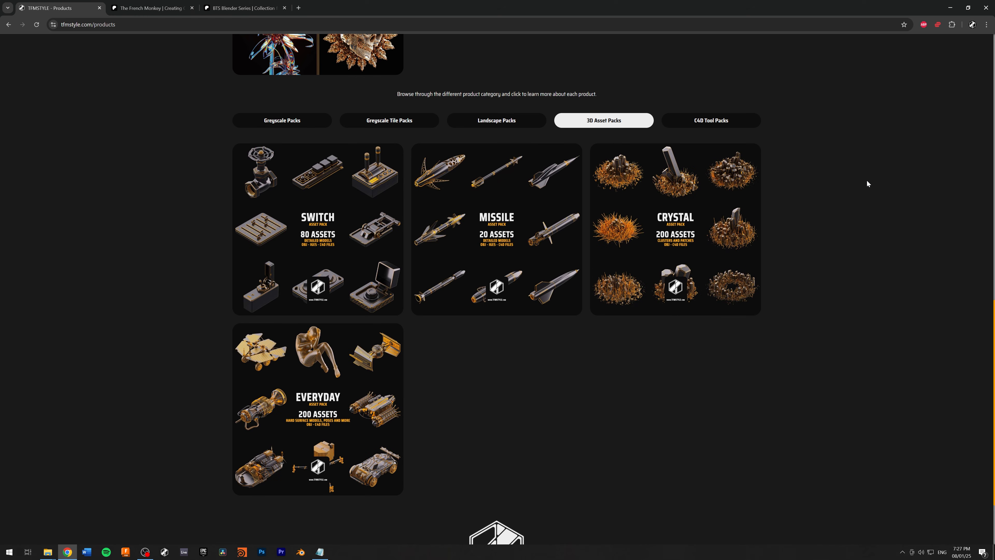